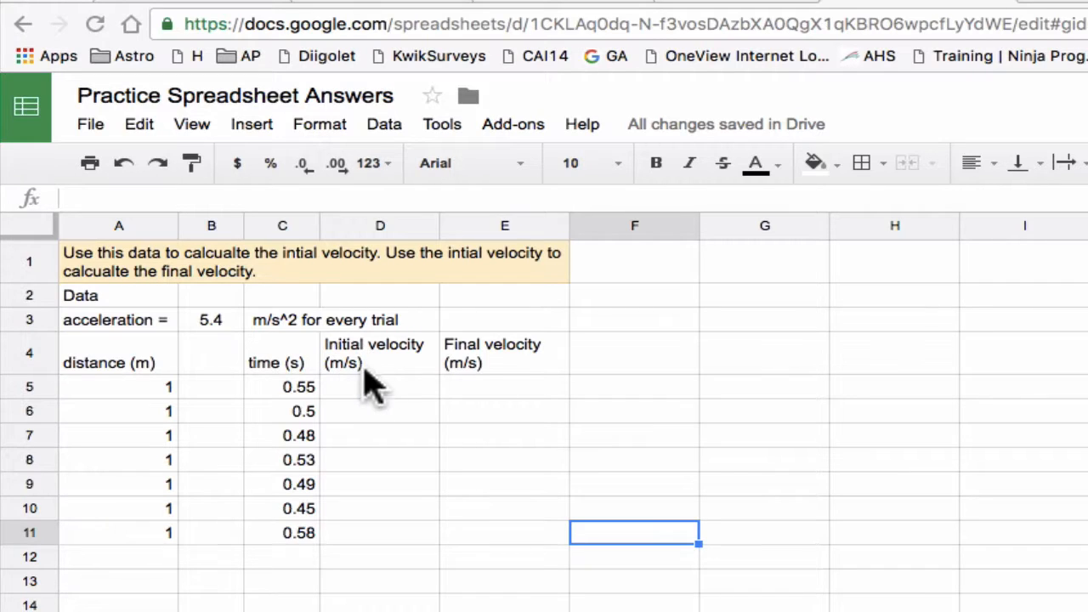
Enter the reference expression (x-.5*a*t^2)/t as text in cell D12, below the initial velocity column
left_click(370, 393)
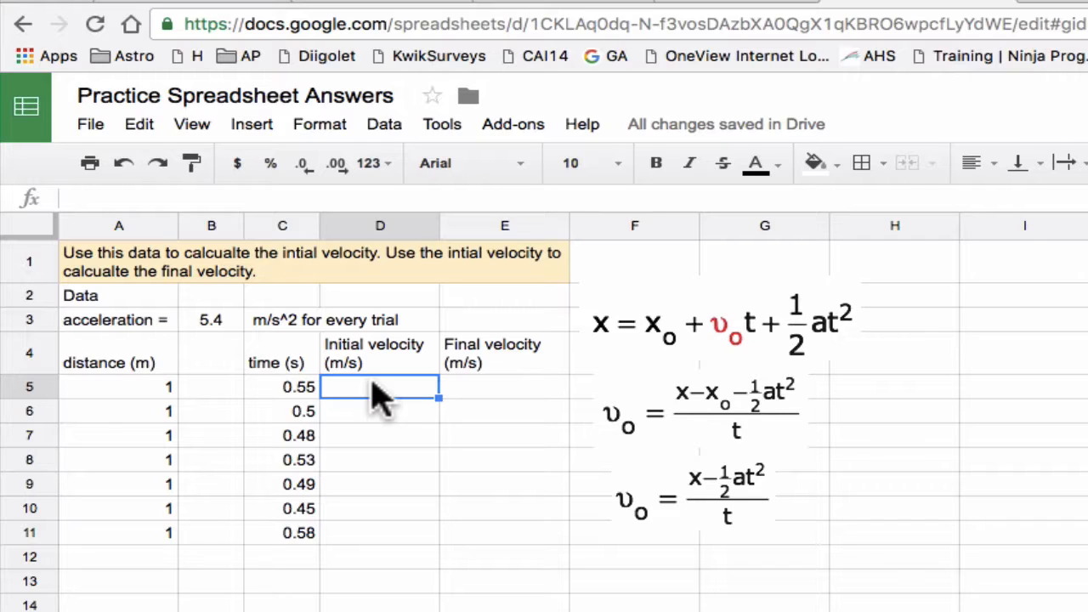
left_click(356, 561)
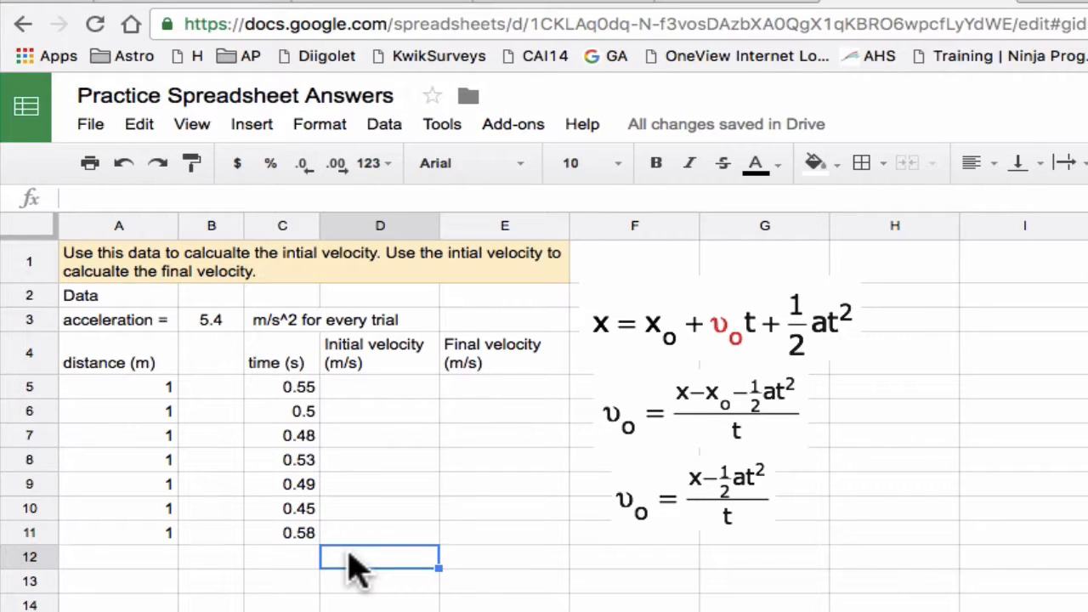
type("(")
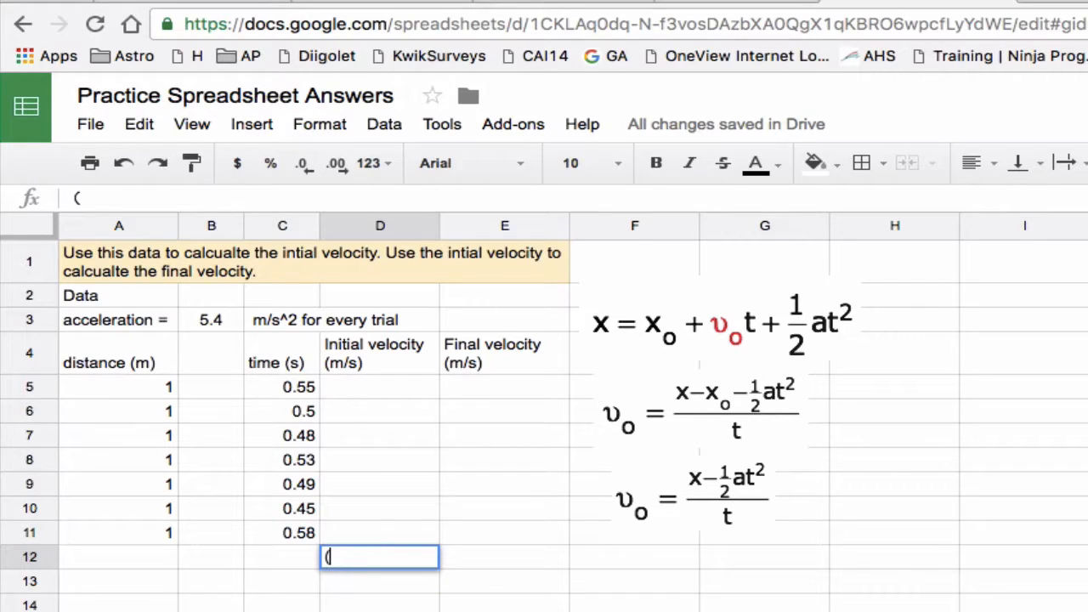
type("x-.5*a")
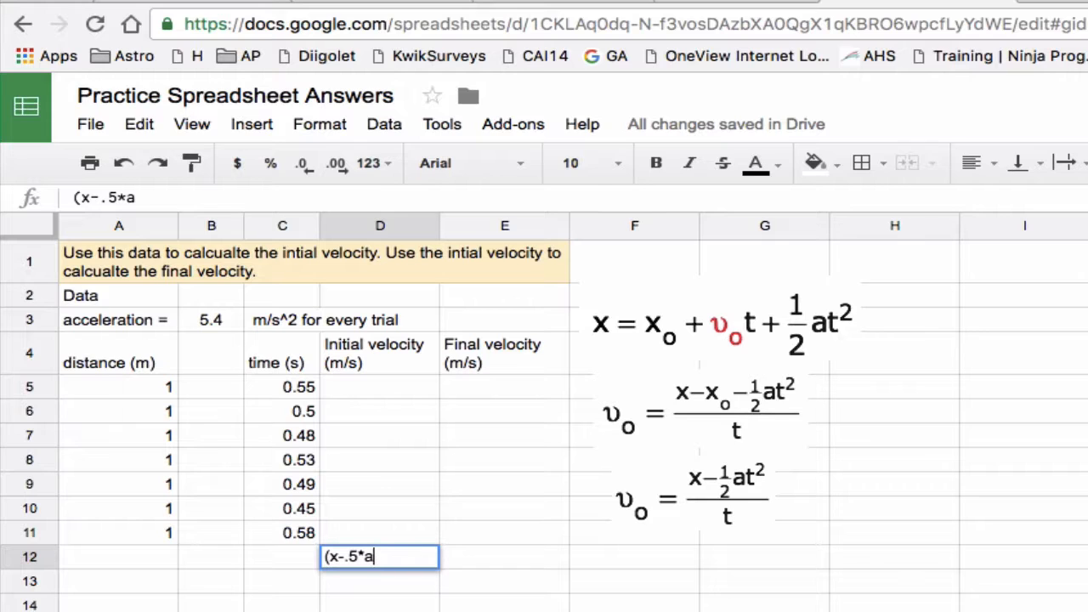
type("*t^2)")
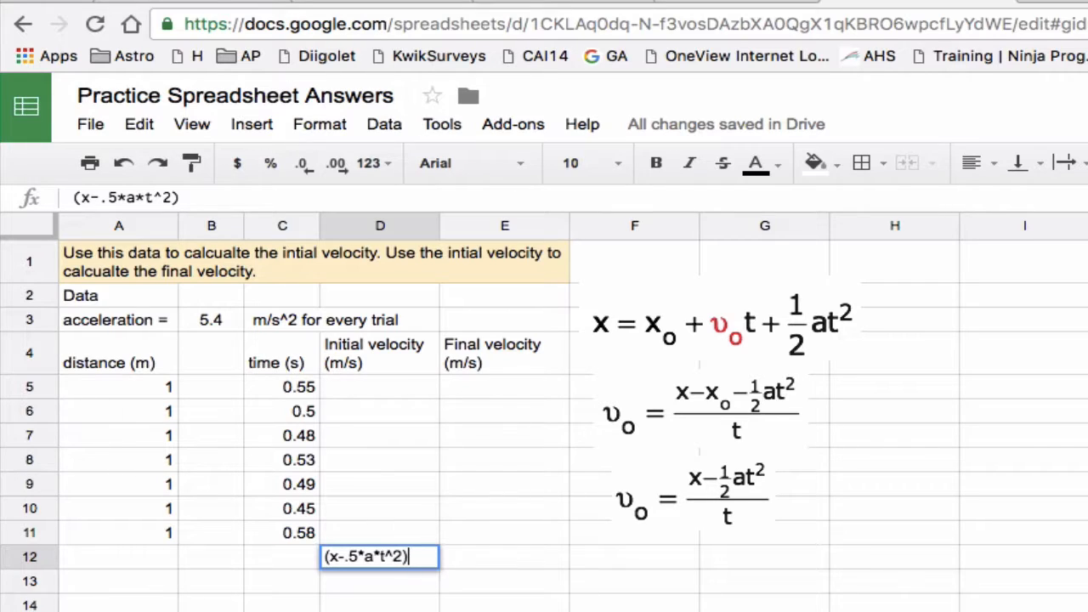
type("/t")
key("Return")
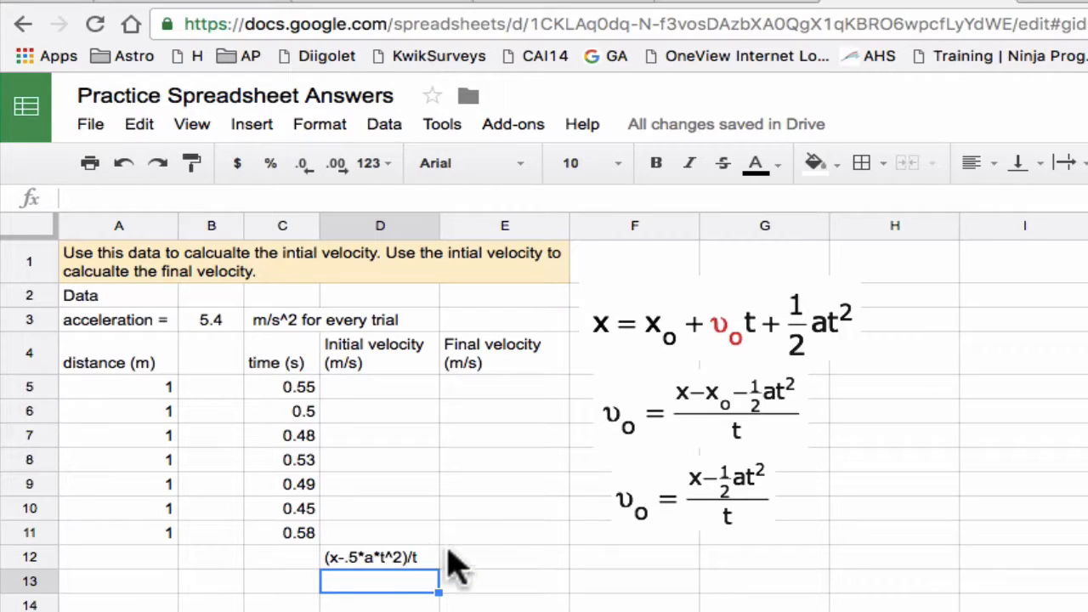
Enter the initial velocity formula =(A5-.5*B3*C5^2)/C5 in cell D5, using the row's distance and time and the acceleration cell
left_click(391, 391)
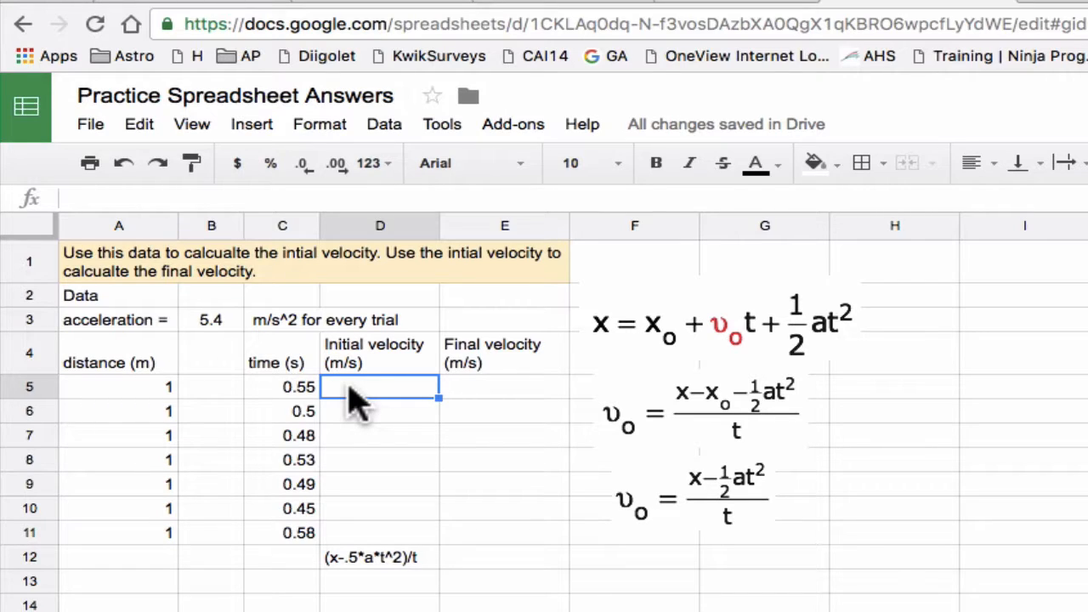
type("=")
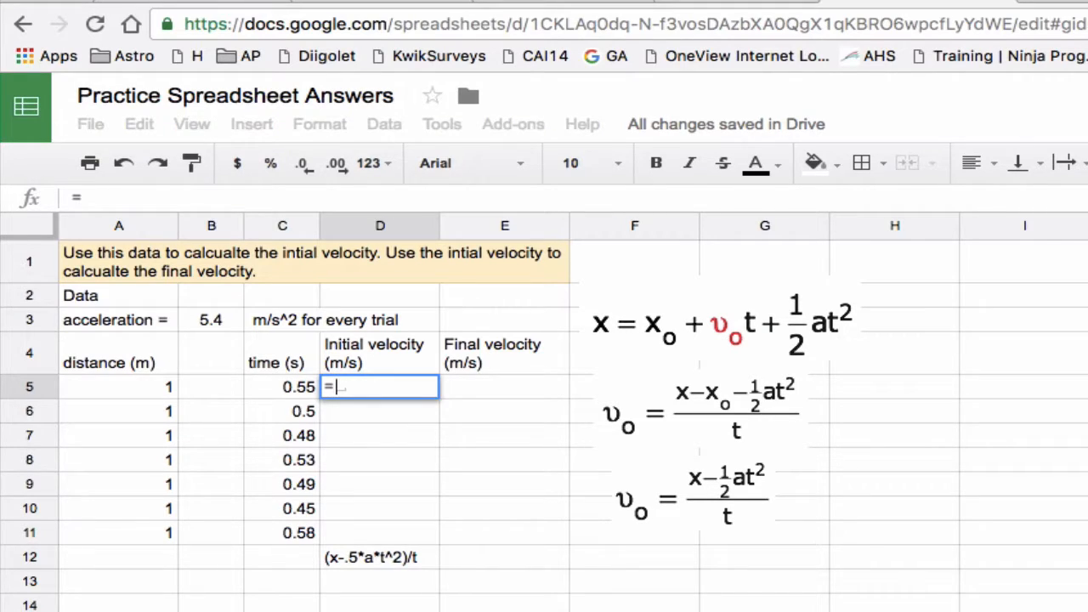
type("(")
left_click(153, 393)
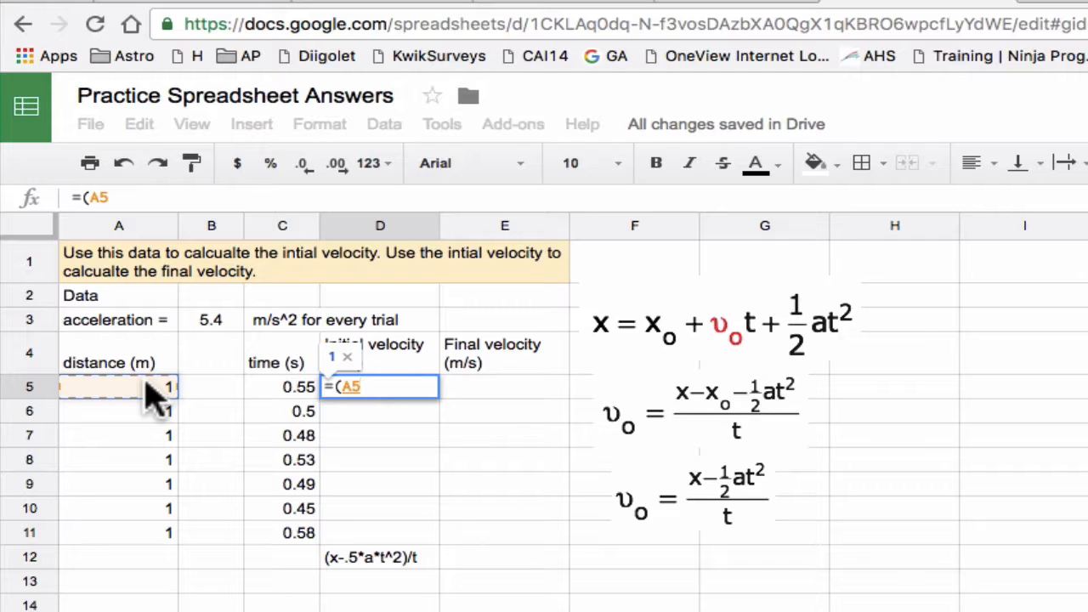
type("-")
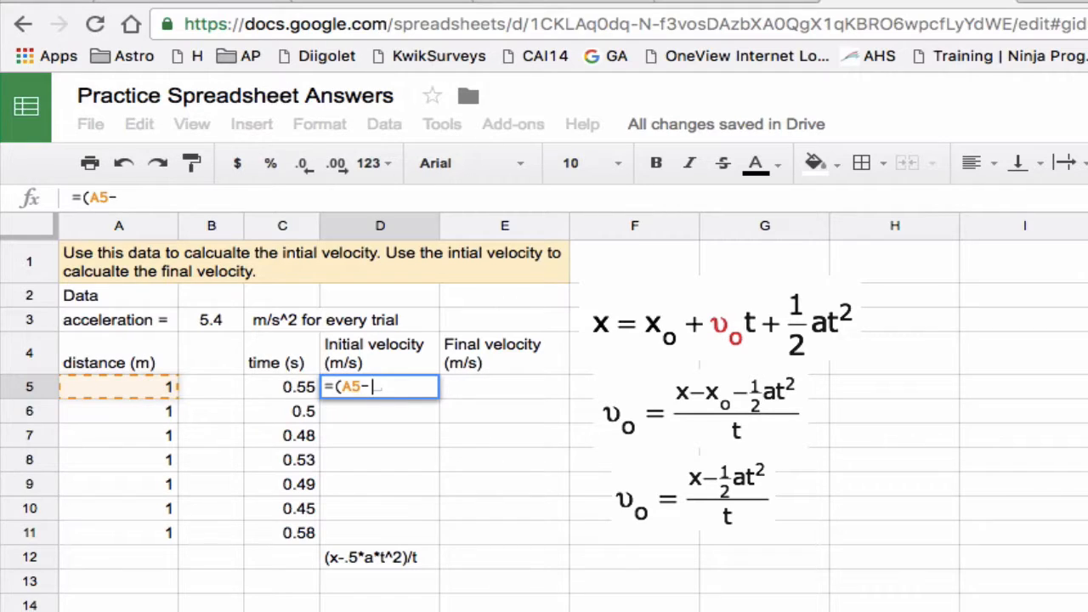
type(".5")
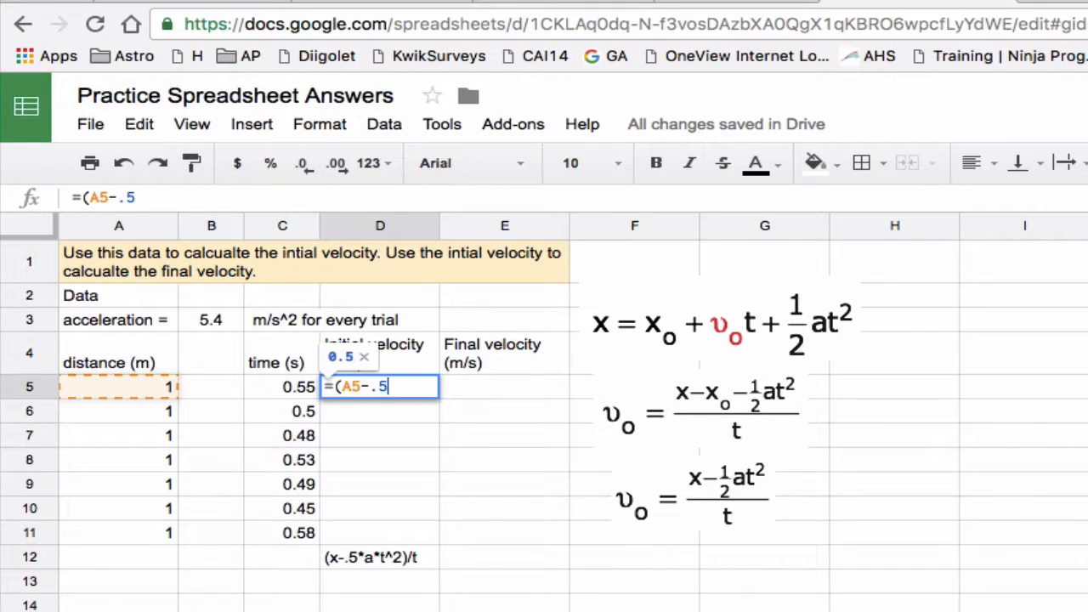
type("*")
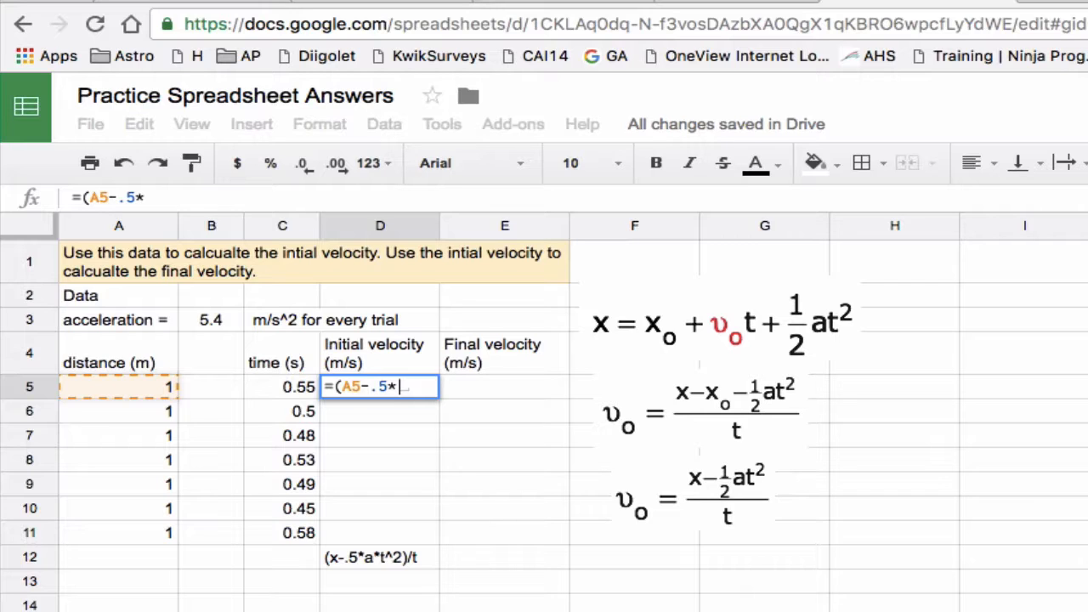
left_click(209, 332)
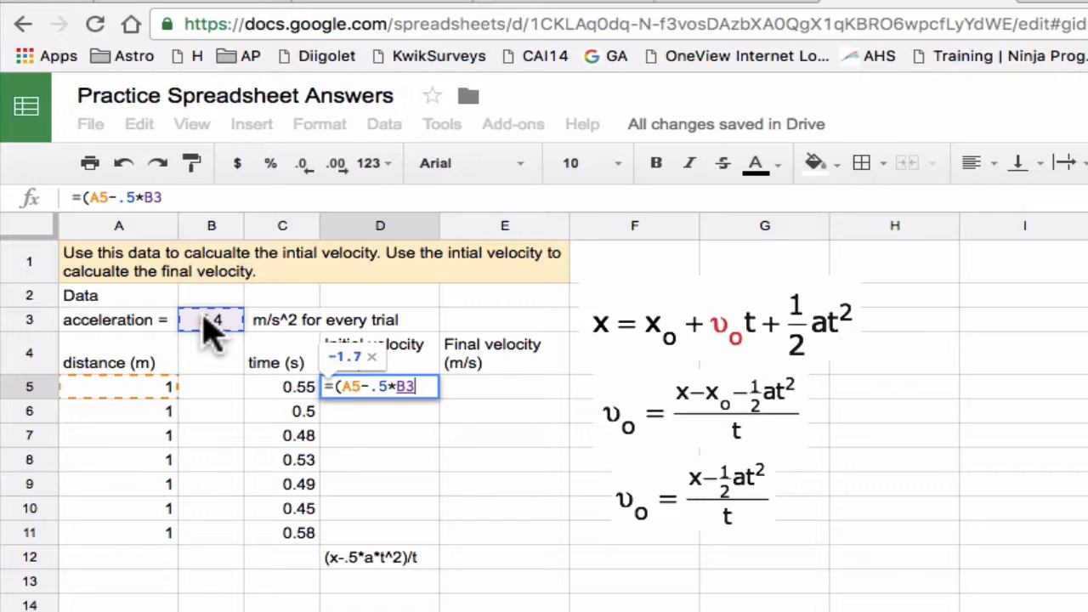
type("*")
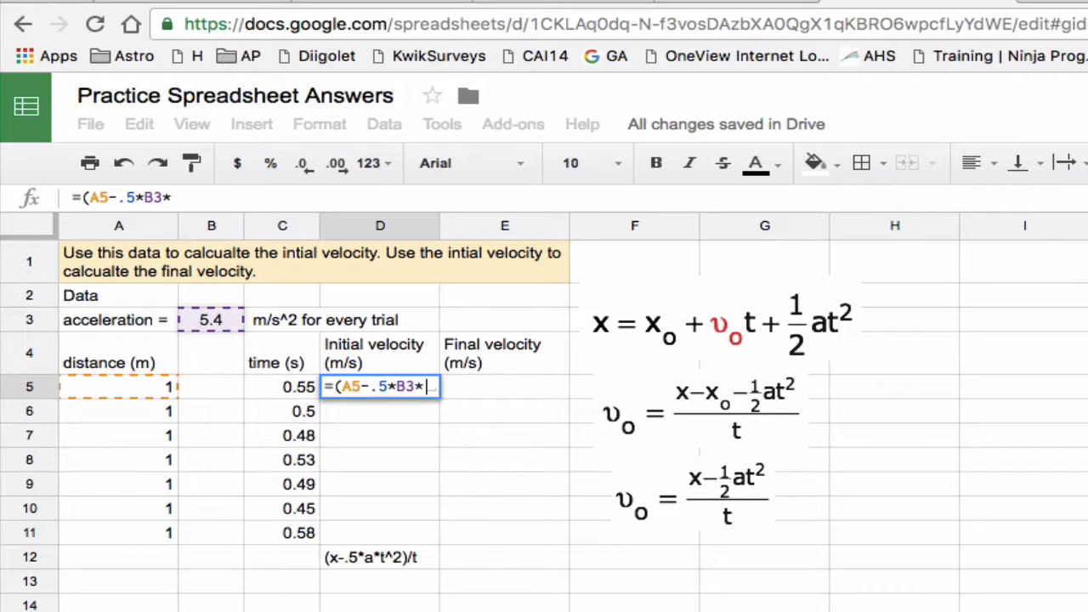
left_click(293, 395)
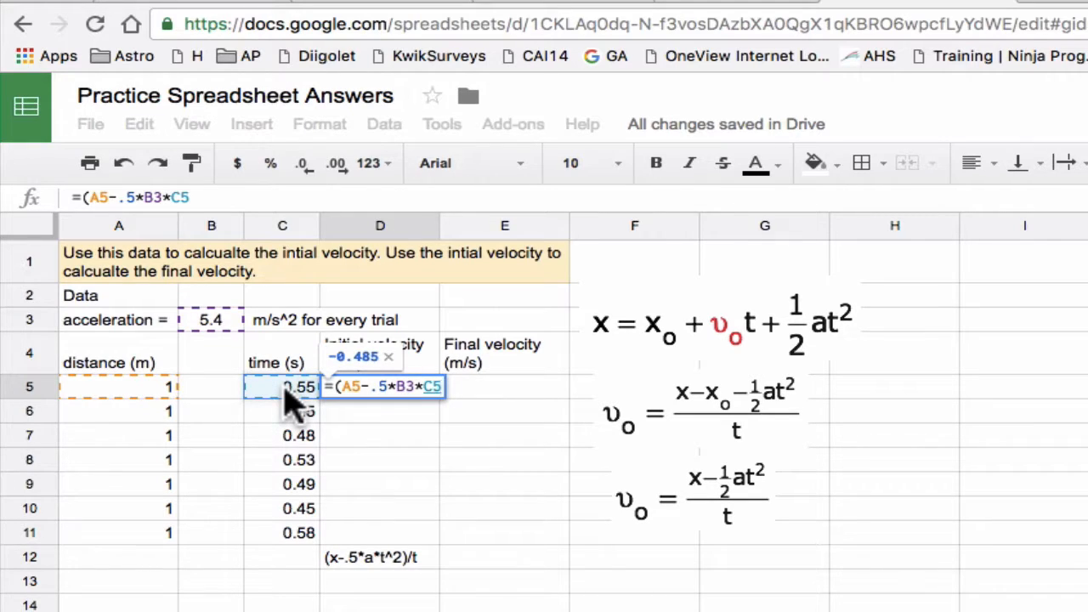
type("^")
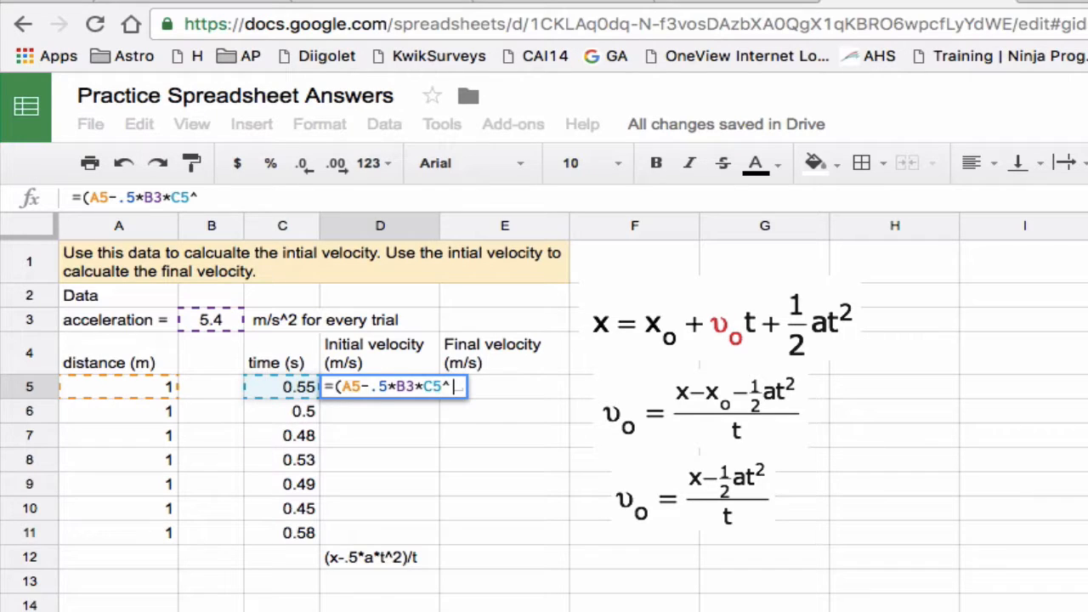
type("2)")
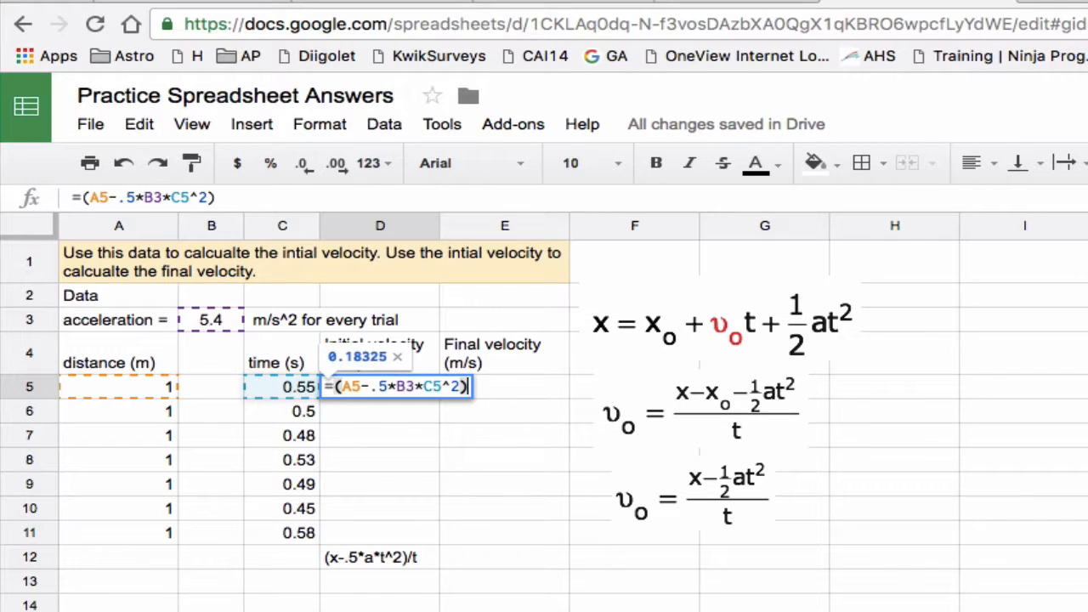
type("/")
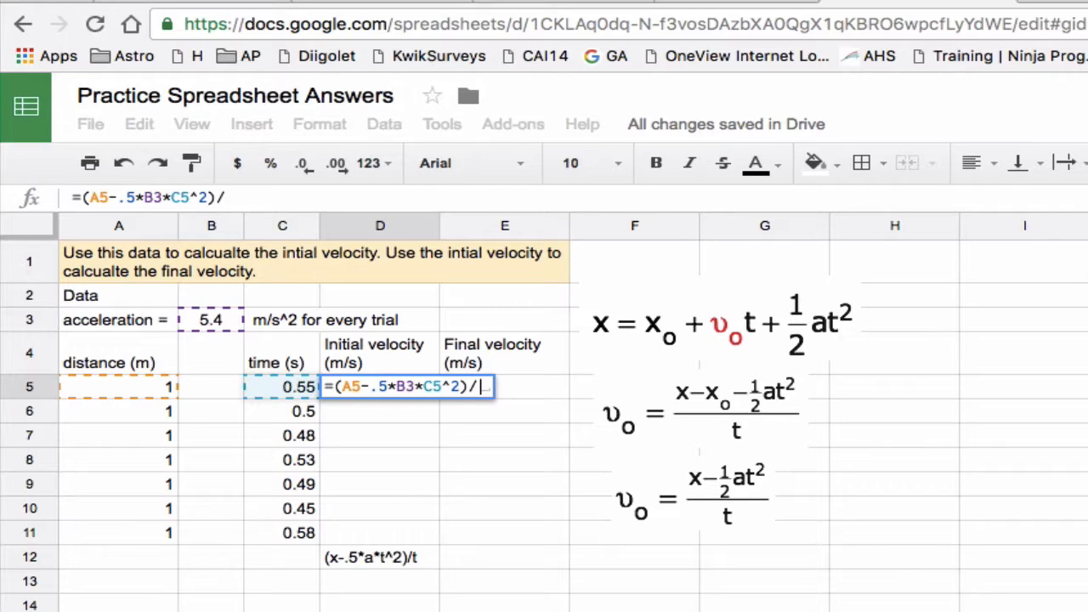
left_click(265, 392)
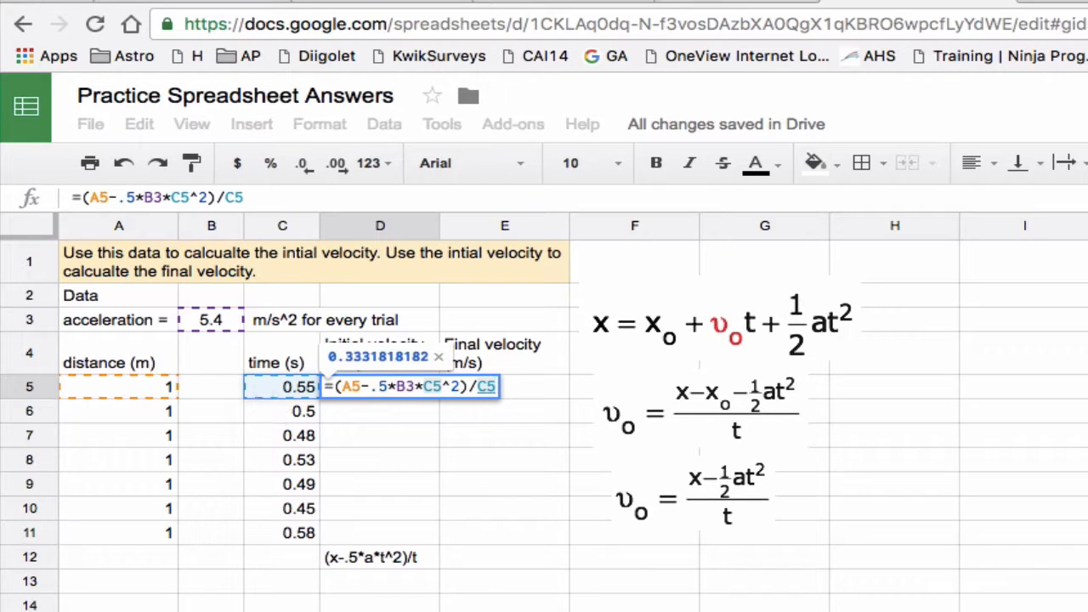
key("Return")
key("Up")
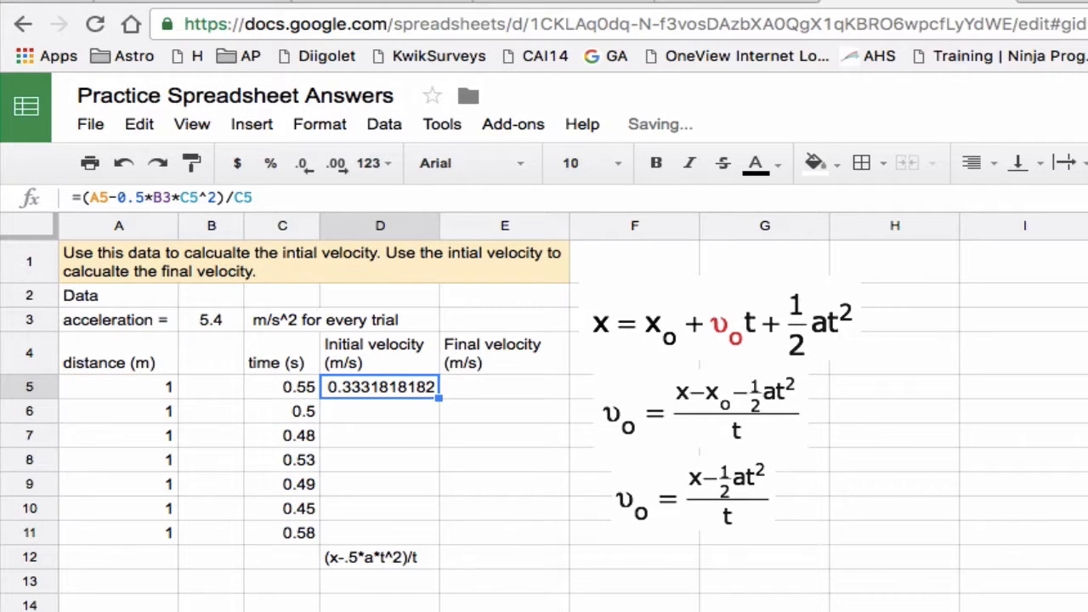
mouse_move(438, 398)
left_mouse_down()
mouse_move(439, 515)
mouse_move(444, 393)
left_mouse_up()
mouse_move(474, 401)
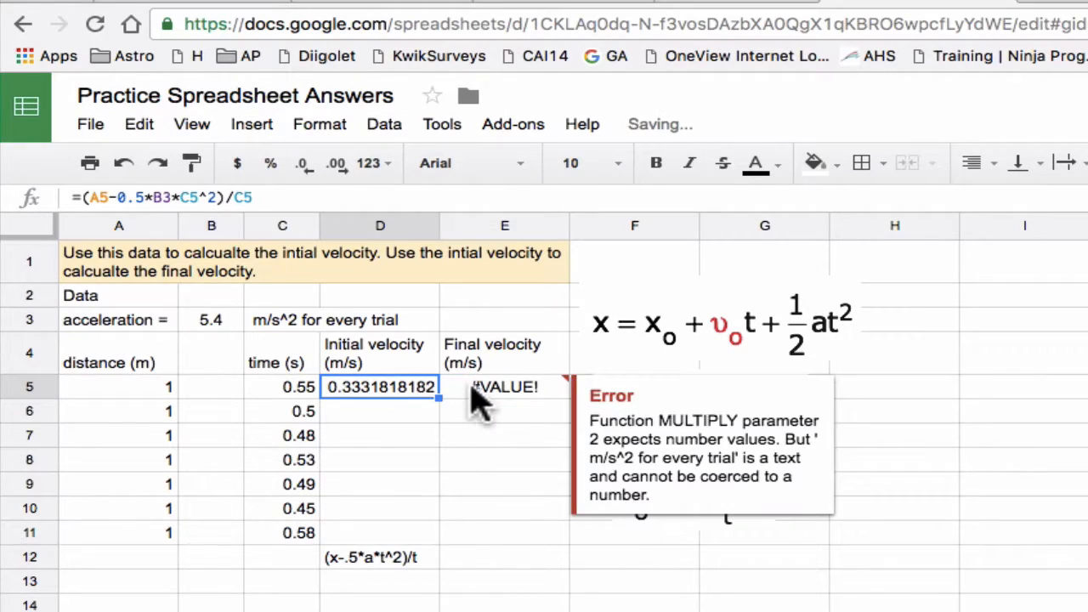
key("ctrl+z")
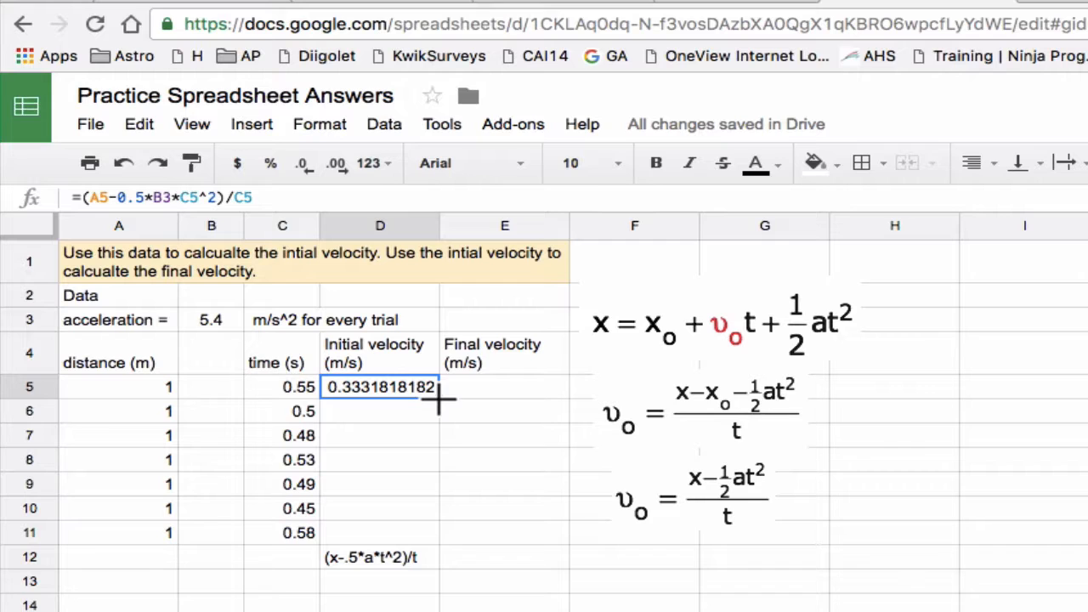
Fill the initial velocity formula from D5 down through D11
left_click_drag(438, 398, 440, 539)
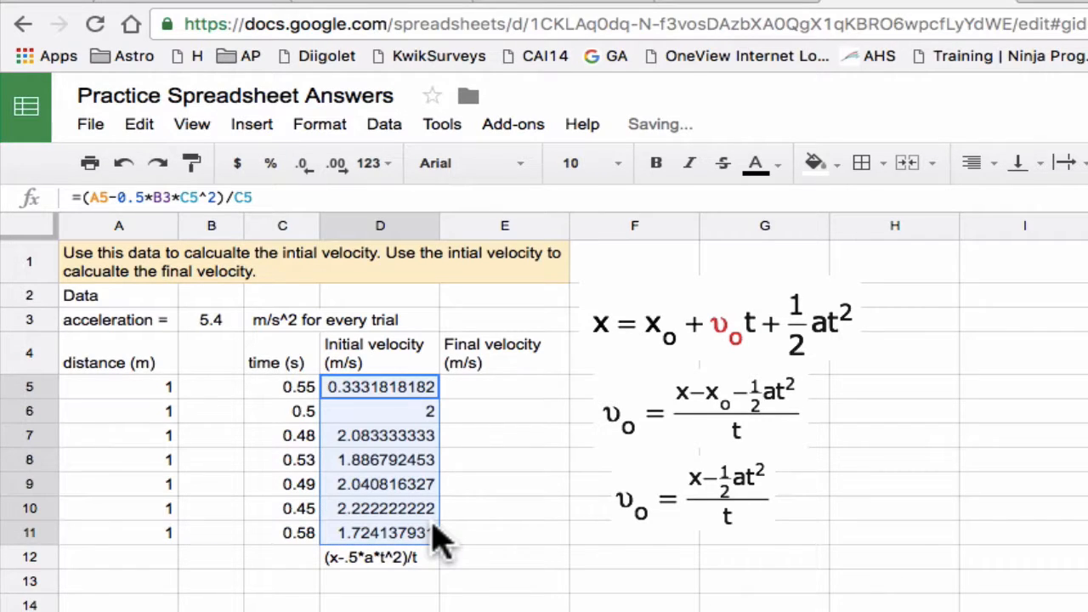
Examine which cells the initial velocity formulas in D5 through D9 refer to, especially for the acceleration
left_click(381, 390)
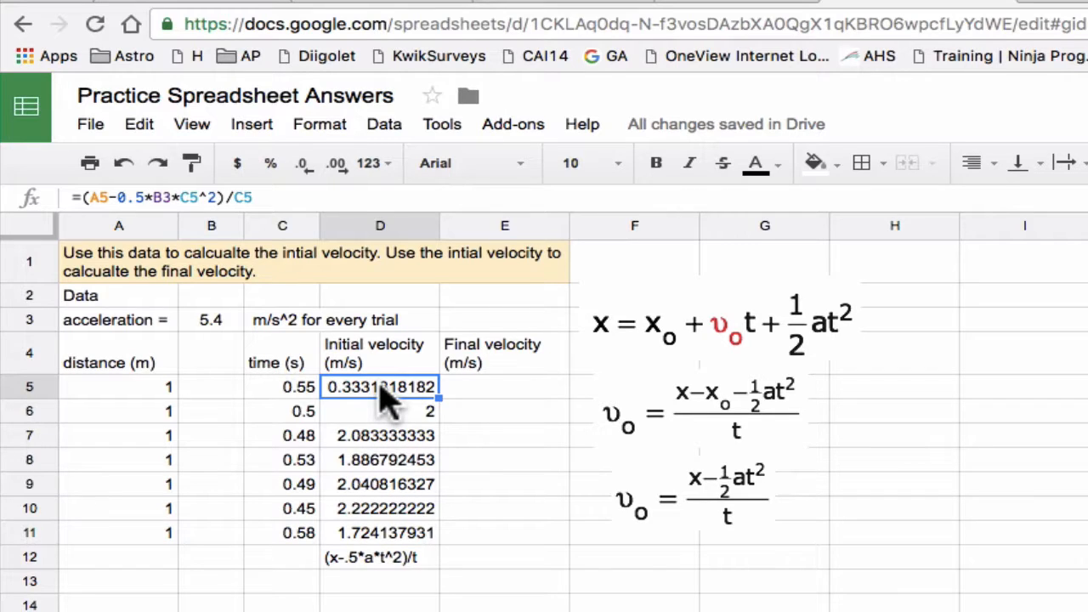
double_click(383, 393)
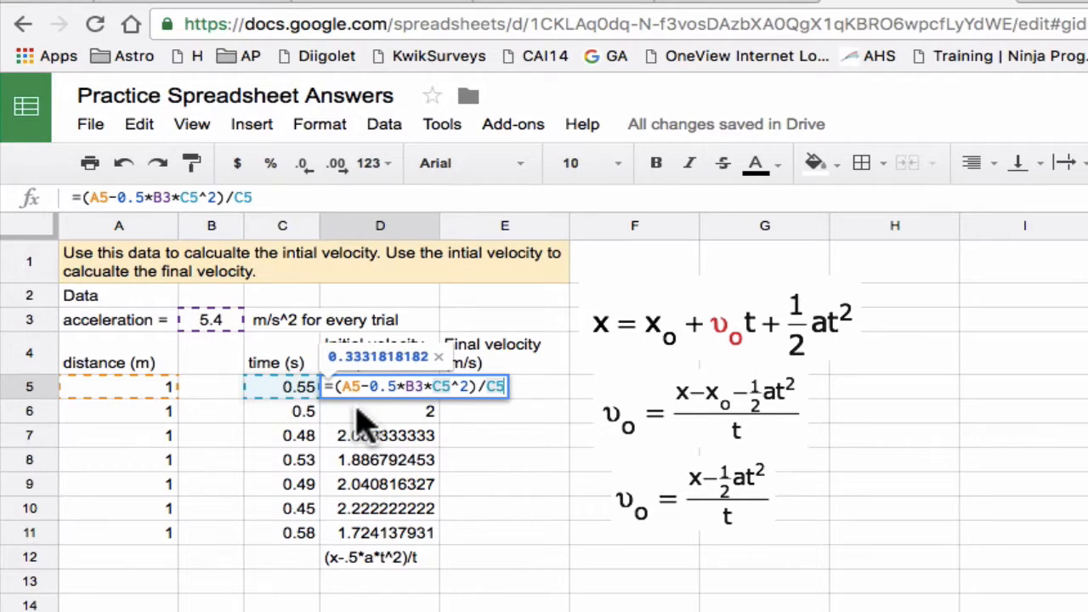
key("Return")
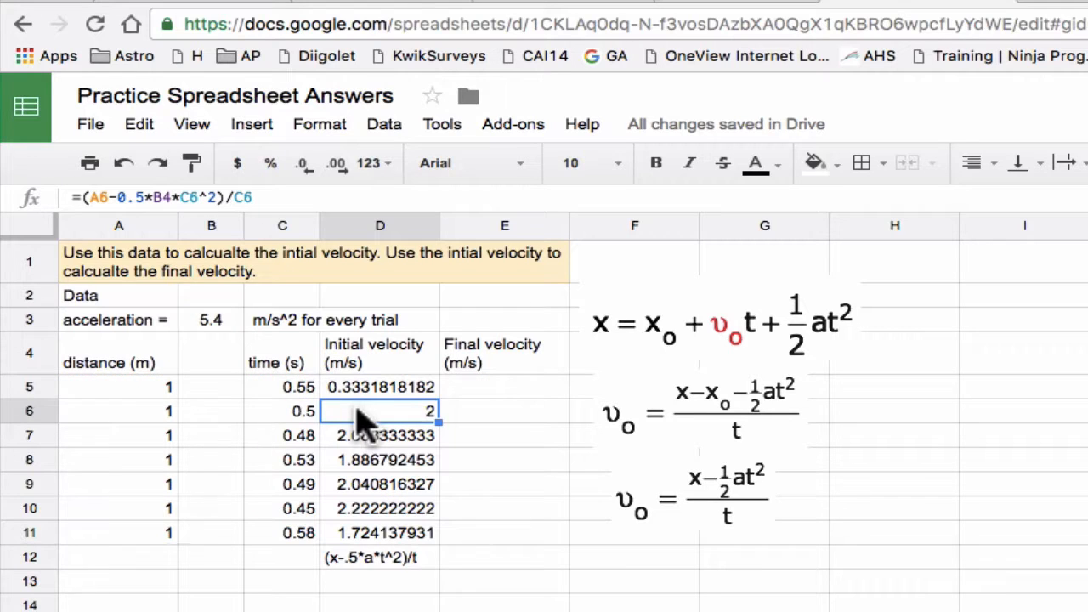
double_click(357, 411)
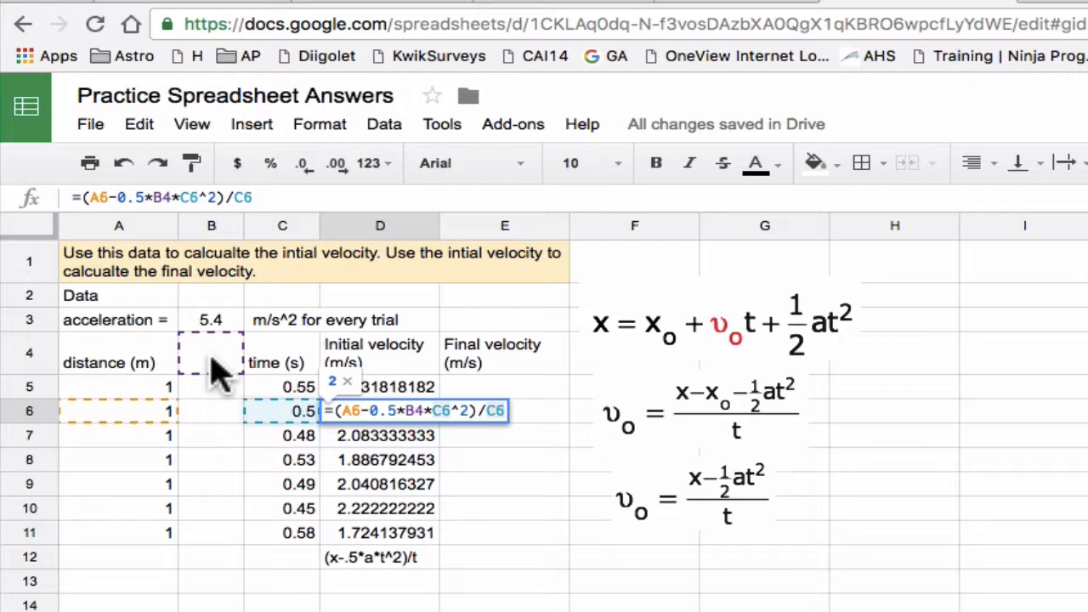
left_click(384, 443)
double_click(385, 442)
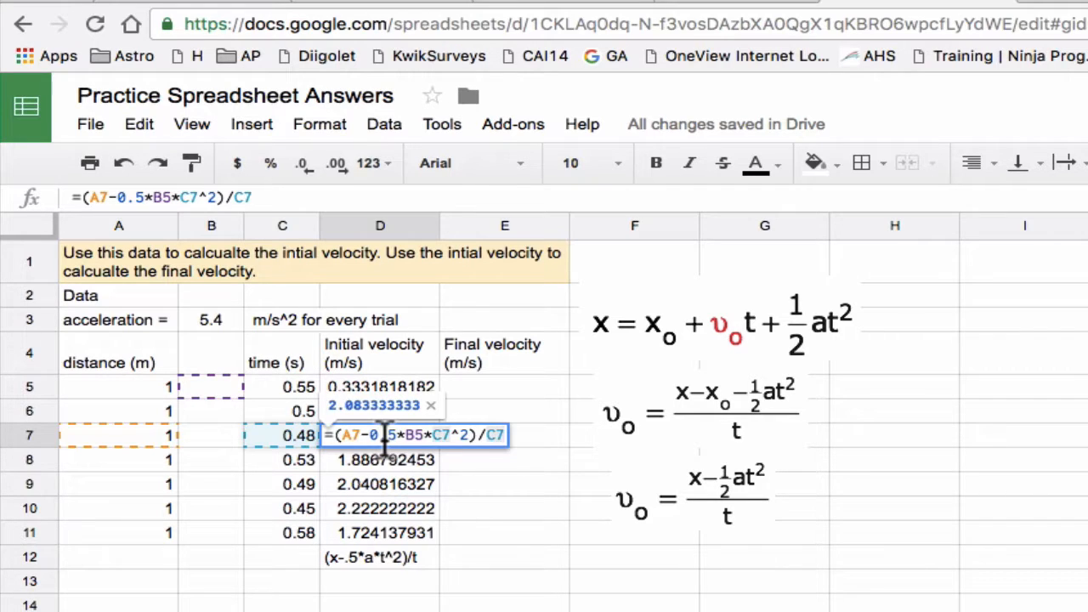
left_click(382, 453)
double_click(380, 450)
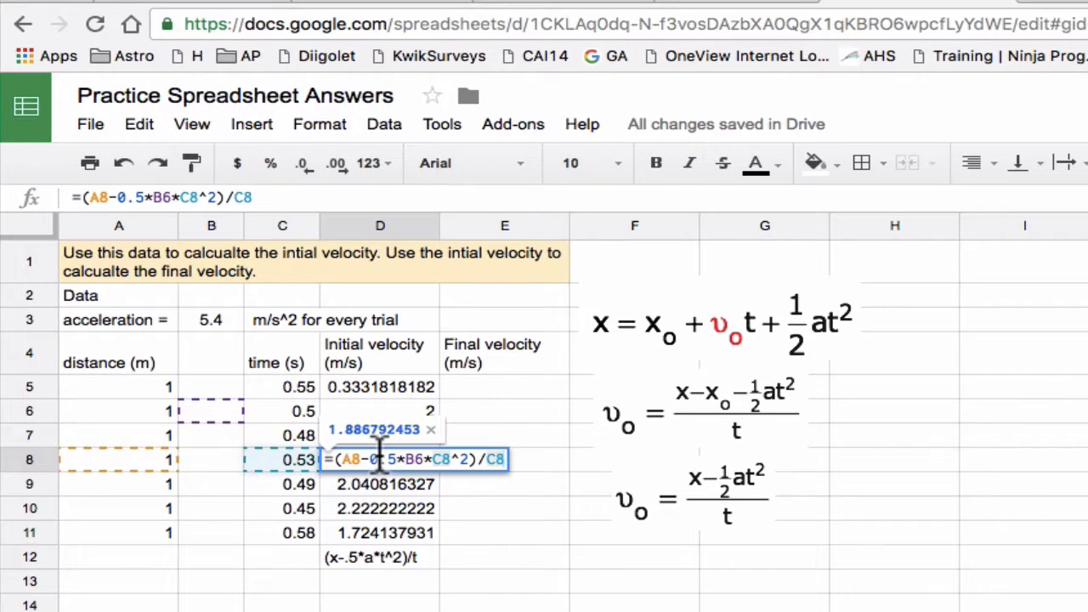
left_click(384, 481)
double_click(380, 480)
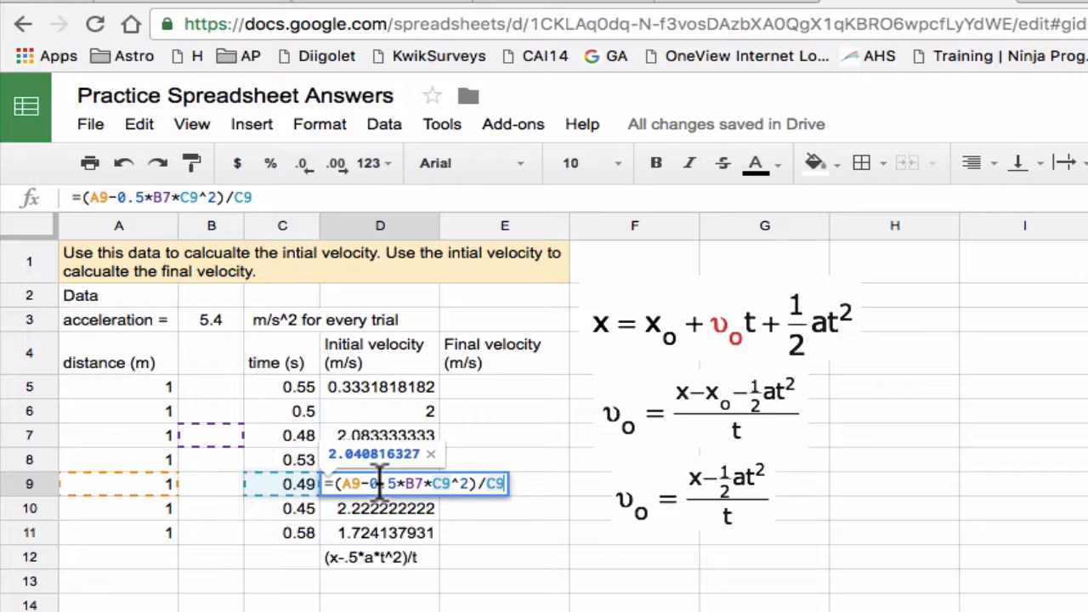
Make the acceleration reference in D5's formula absolute as $B$3 and fill the formula down through D11
left_click(383, 387)
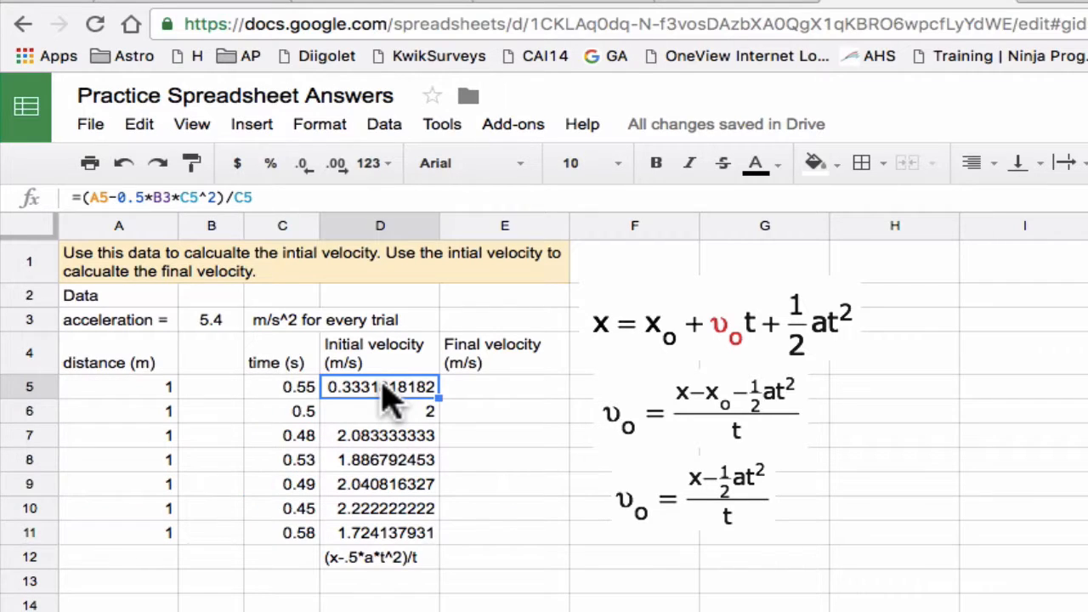
double_click(383, 386)
left_click(407, 386)
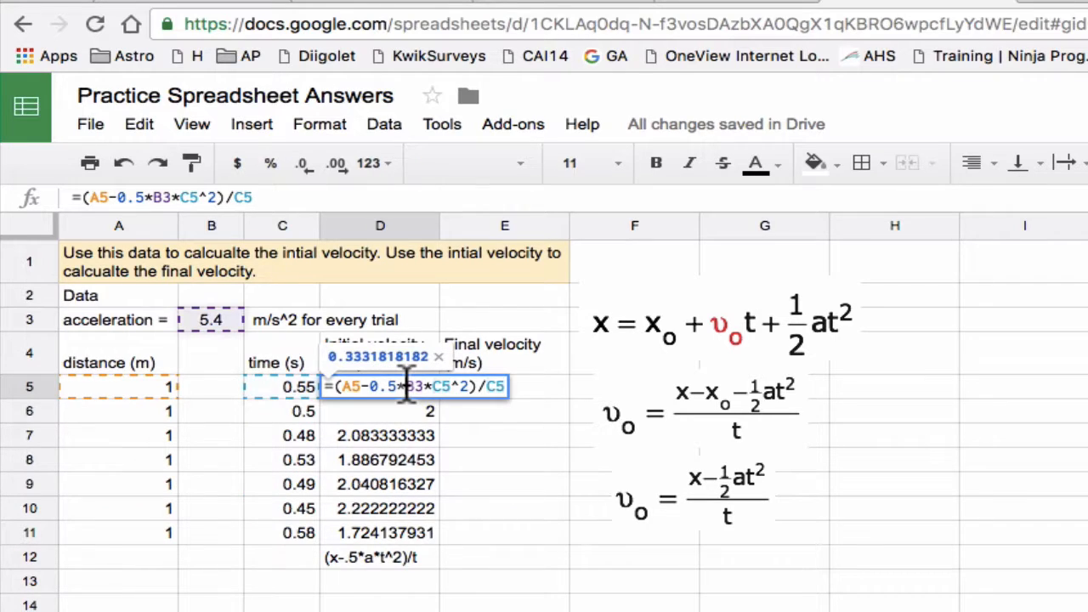
key("F4")
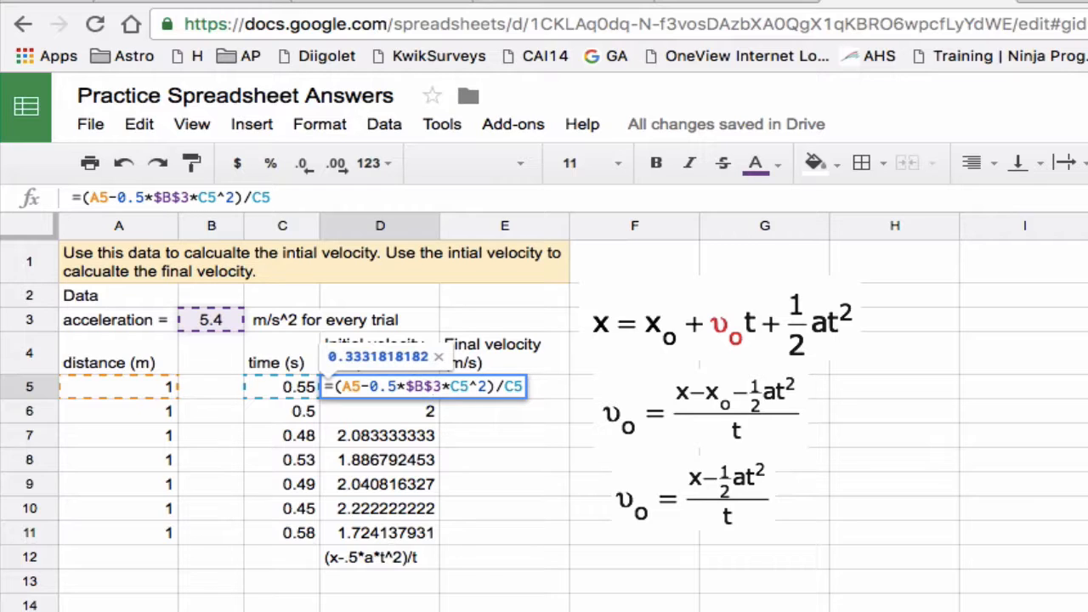
key("Return")
left_click(380, 387)
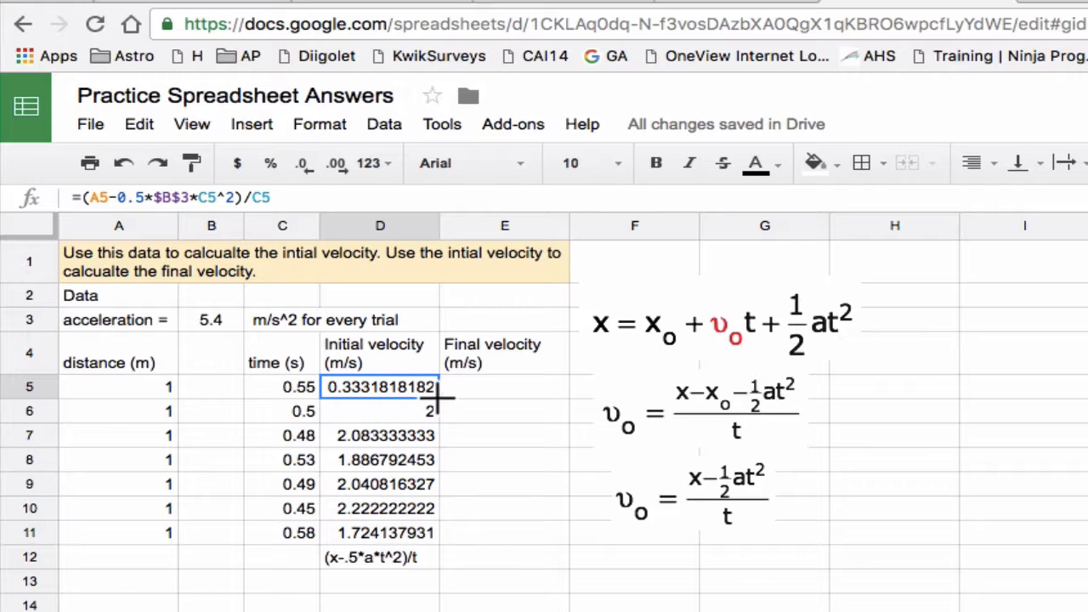
left_click_drag(438, 396, 425, 534)
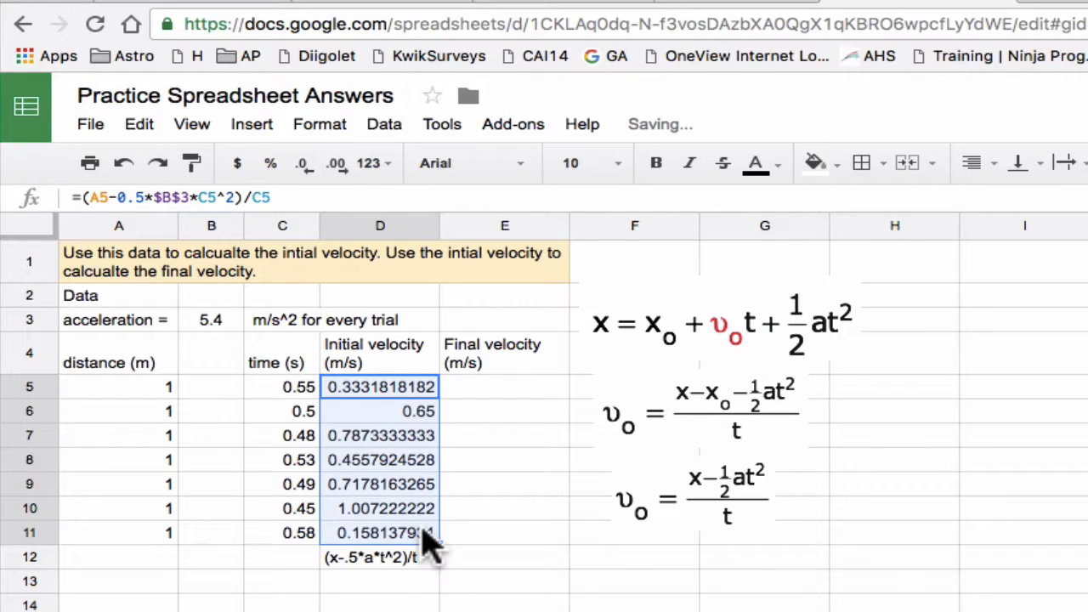
Examine the cell references in the filled initial velocity formulas in column D, row by row from D5 to D10, especially the acceleration reference
left_click(391, 411)
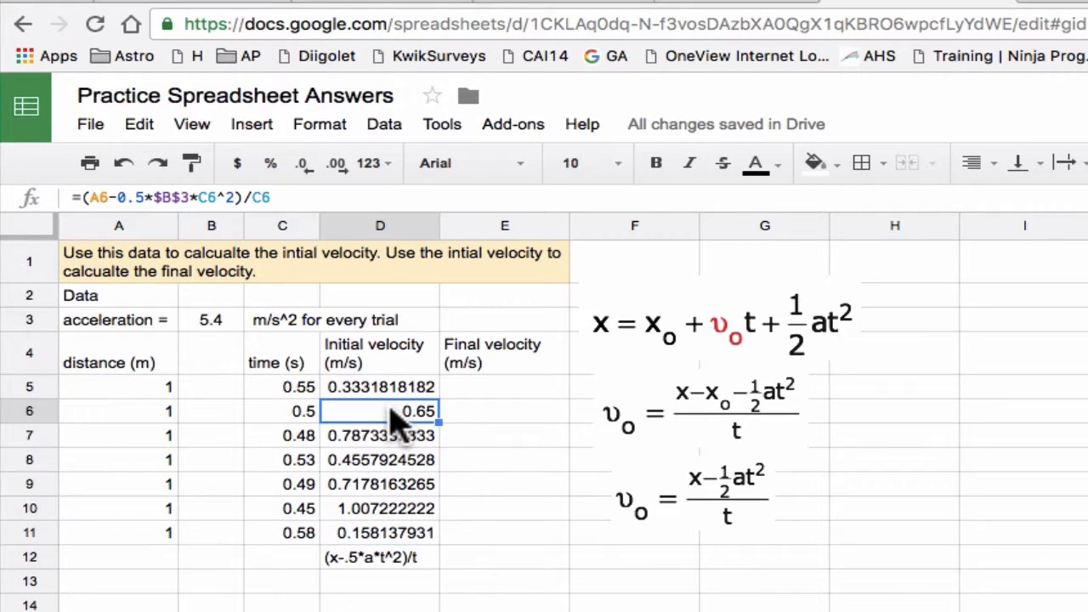
left_click(382, 386)
double_click(383, 386)
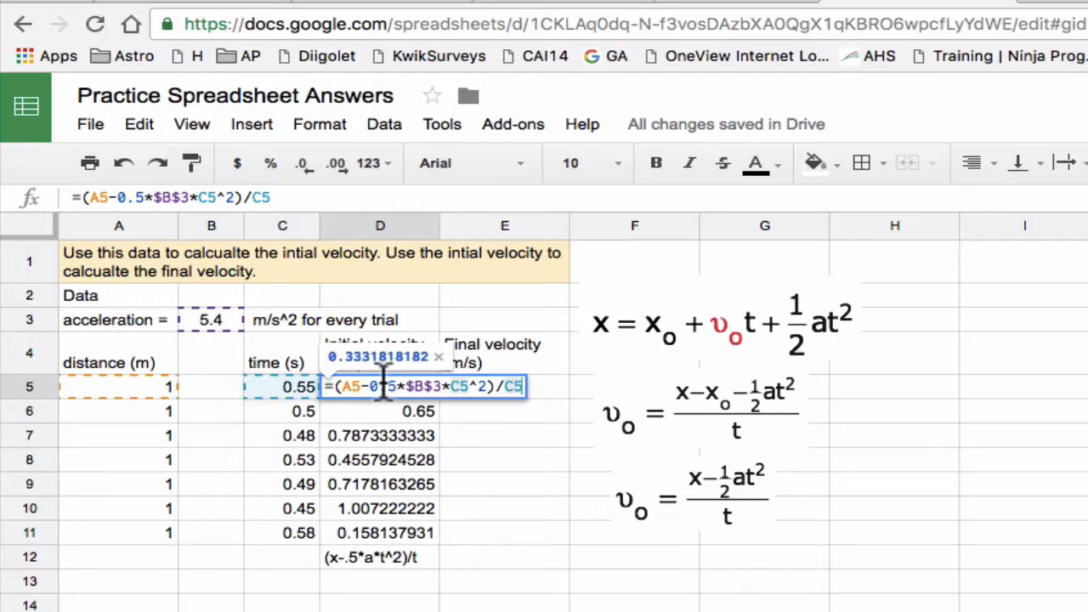
left_click(375, 417)
double_click(375, 415)
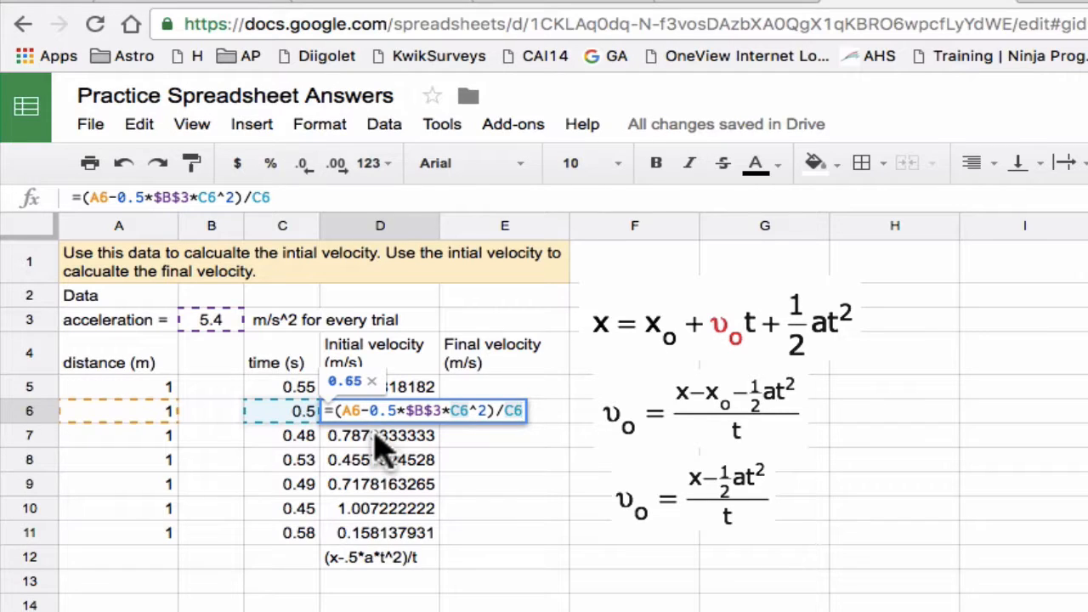
key("Return")
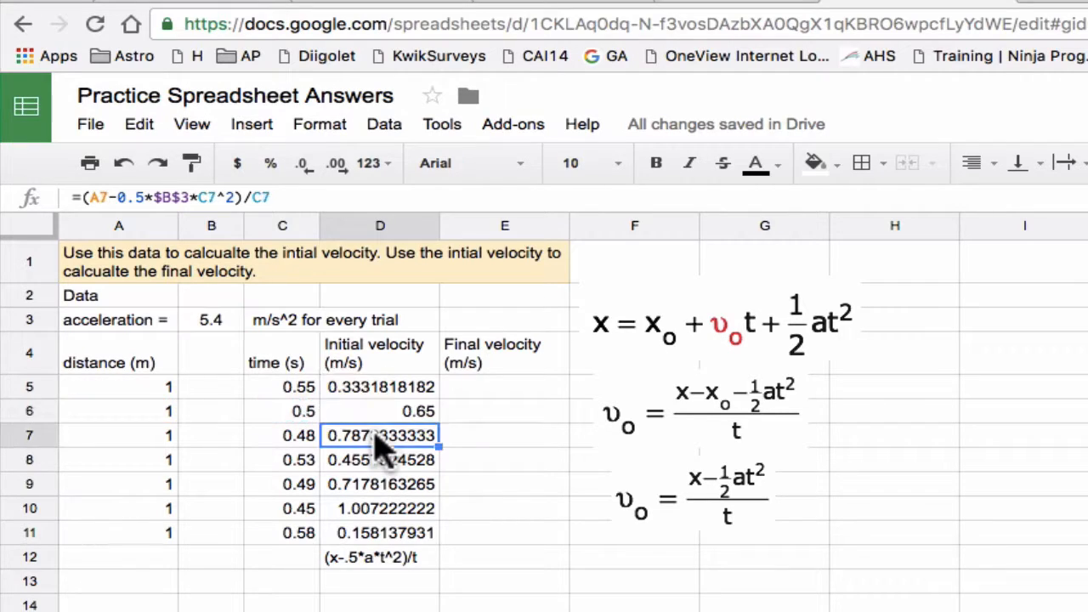
double_click(377, 433)
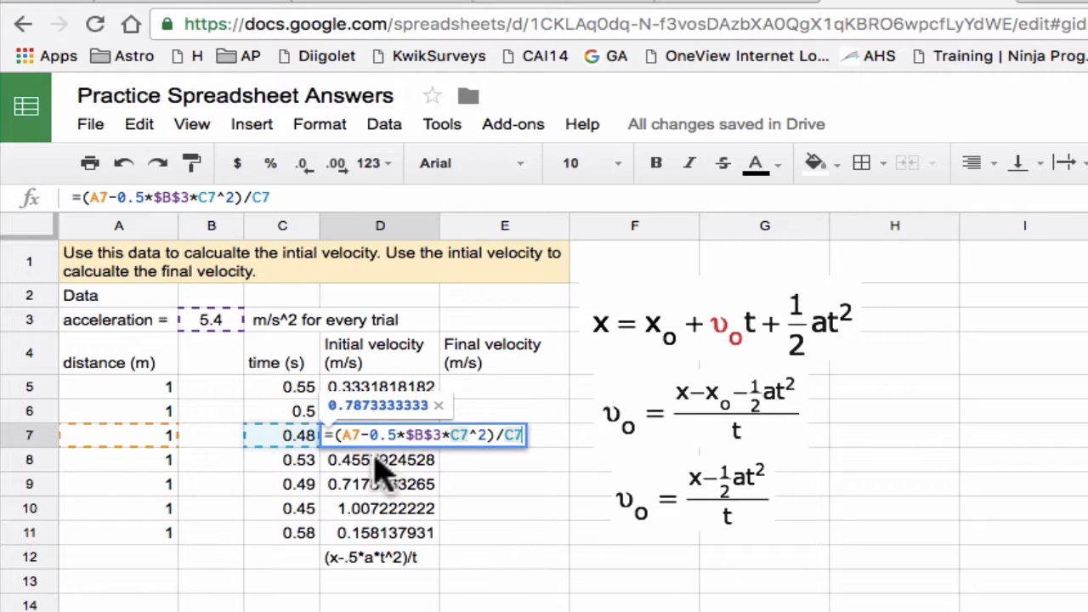
double_click(379, 457)
double_click(373, 483)
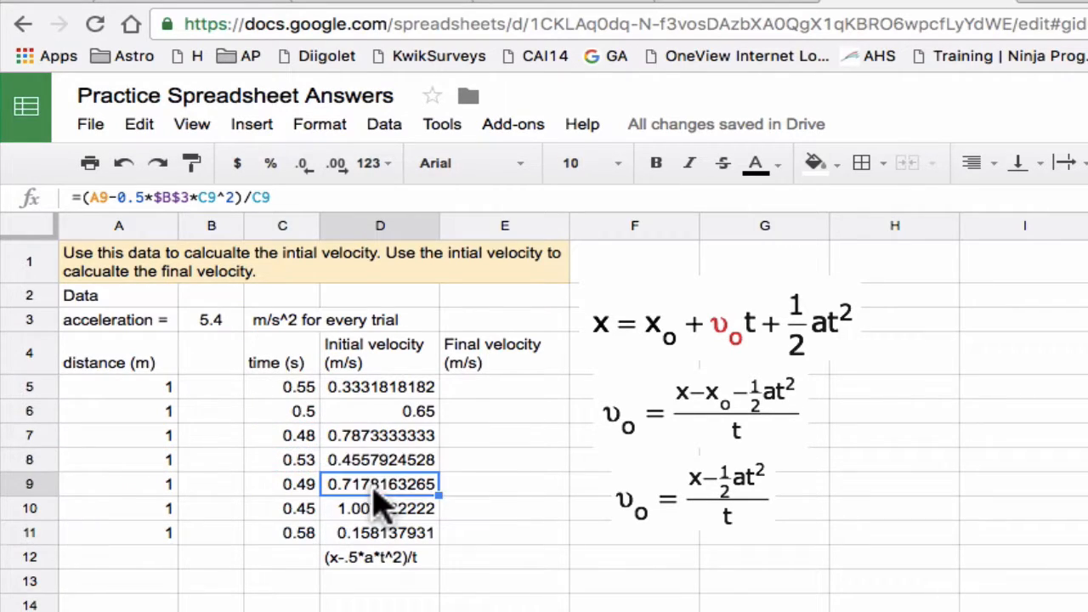
double_click(374, 508)
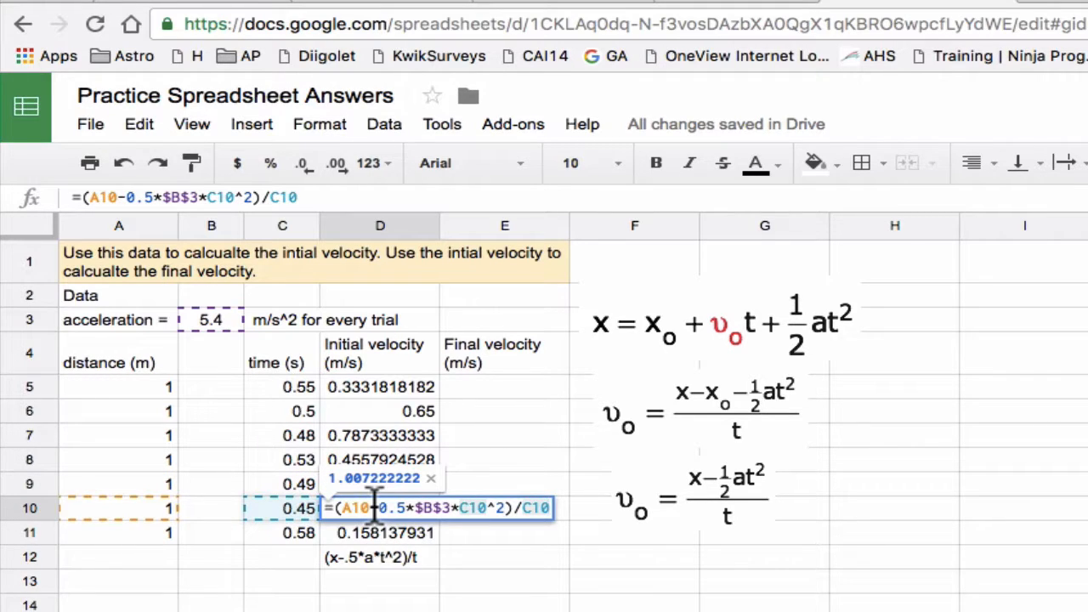
left_click(367, 389)
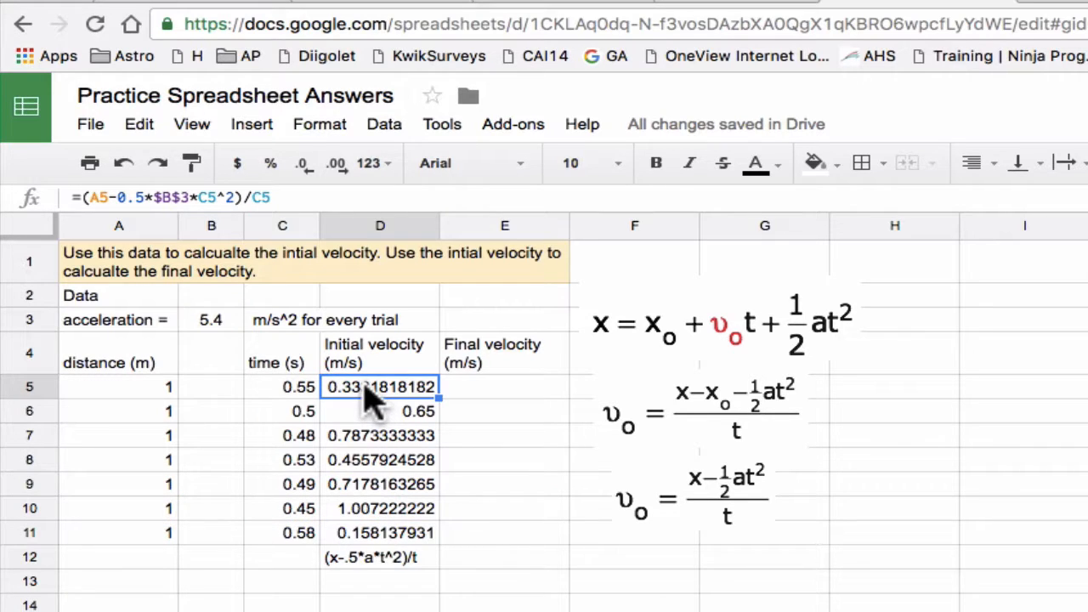
Enter the final velocity formula =D5+$B$3*C5 in cell E5, using the initial velocity, the absolute acceleration reference and the time
left_click(483, 398)
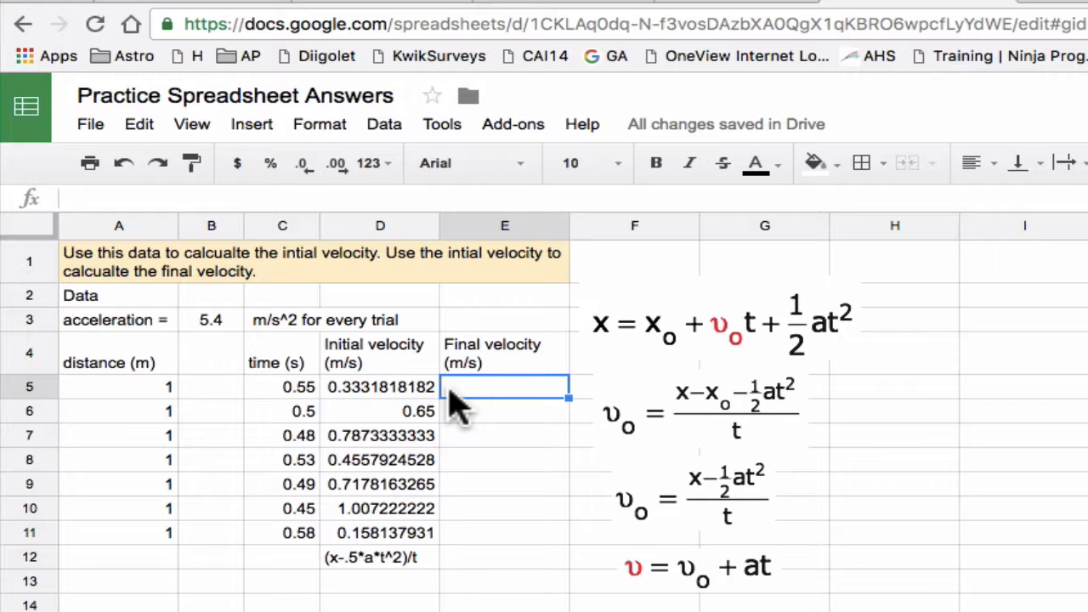
type("=")
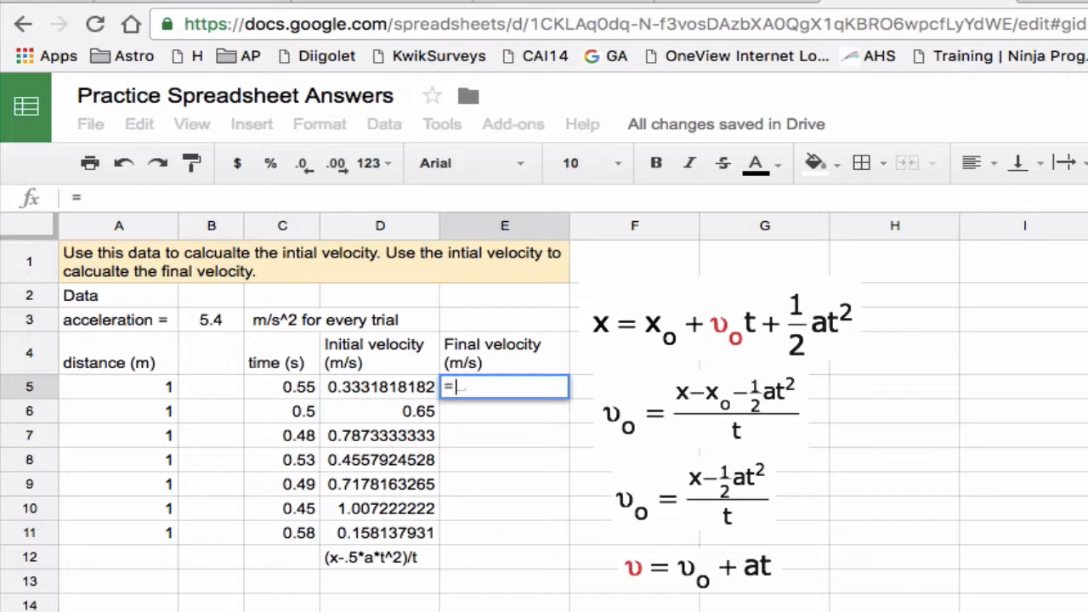
left_click(365, 390)
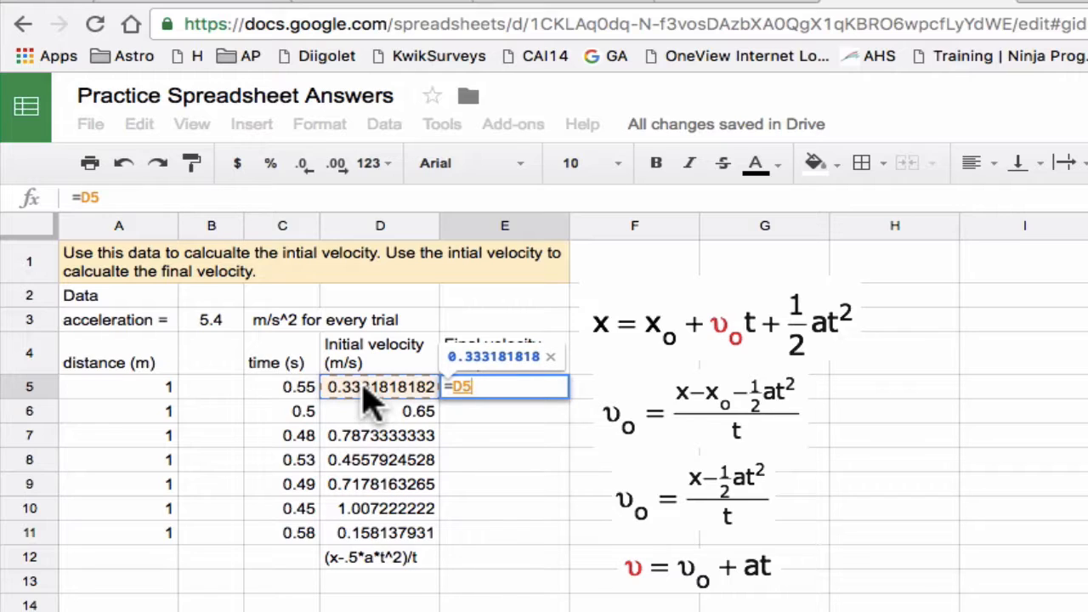
type("+")
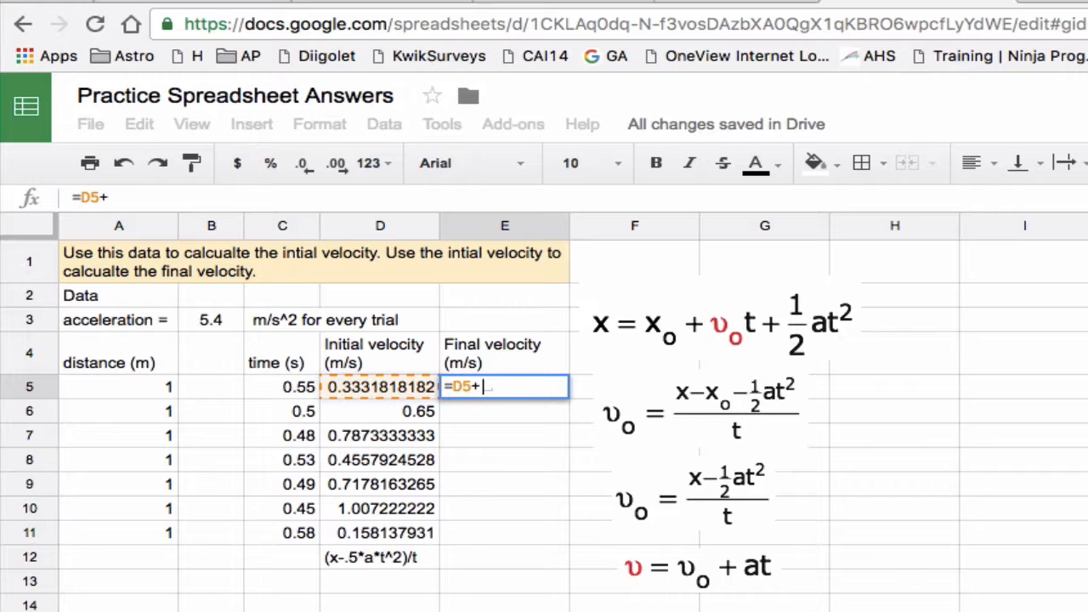
left_click(212, 329)
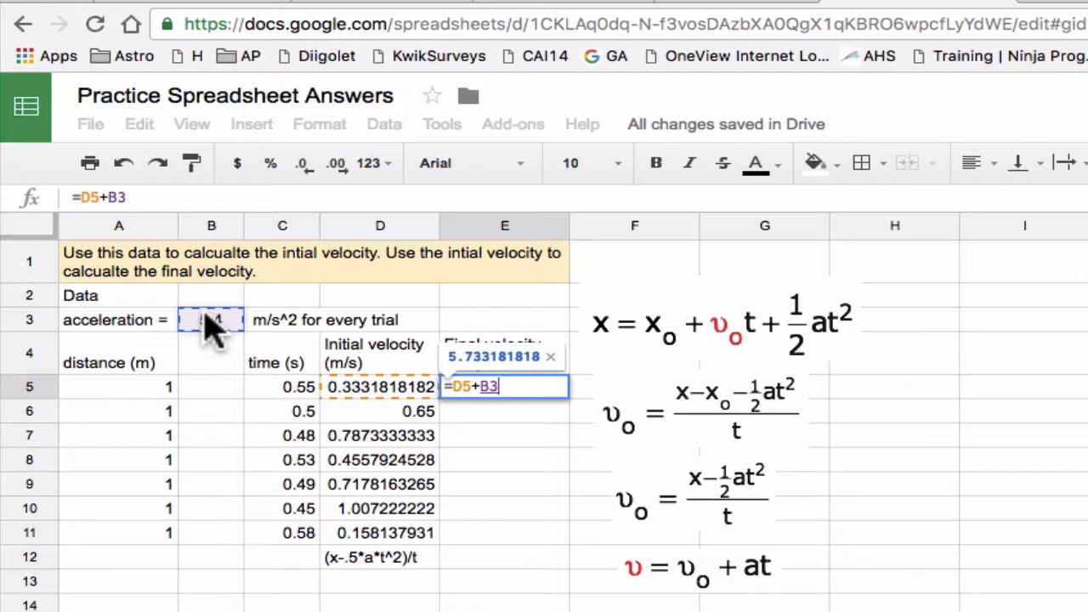
key("Left")
key("Right")
left_click(483, 387)
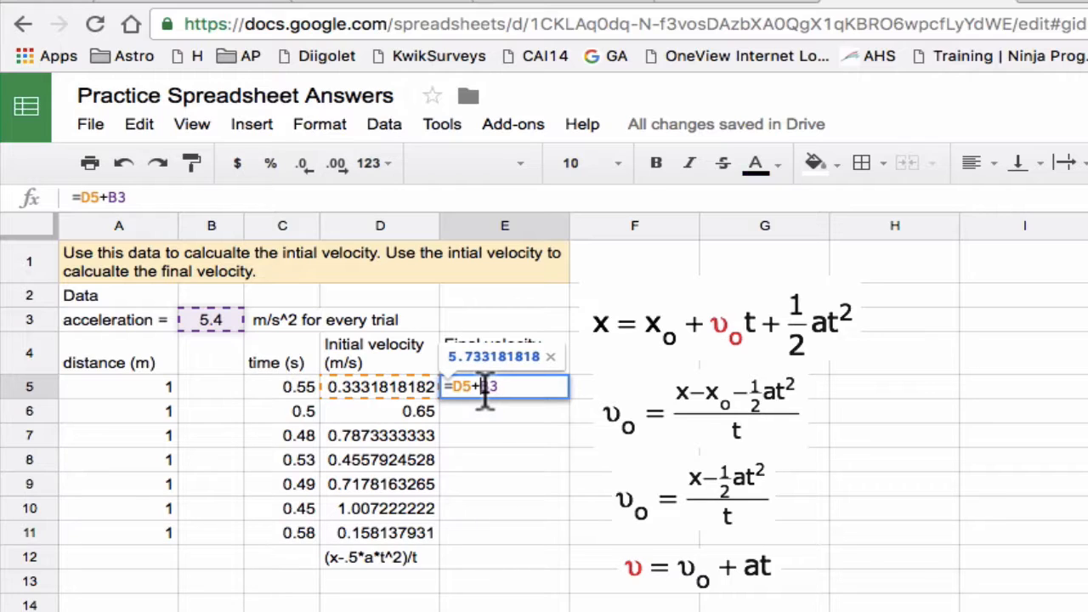
type("$B$3*")
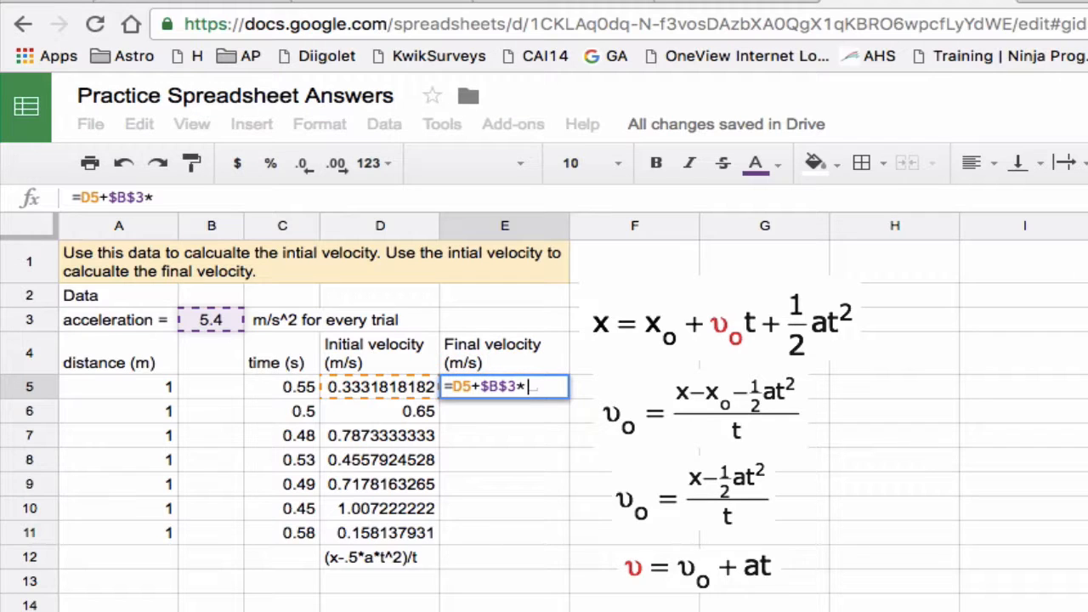
left_click(283, 386)
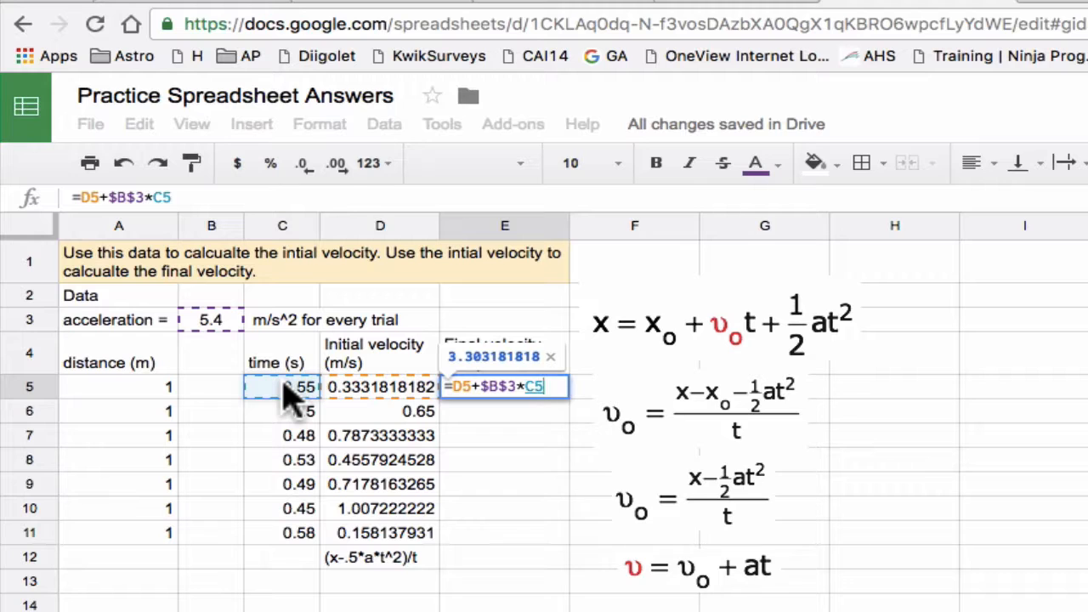
key("Return")
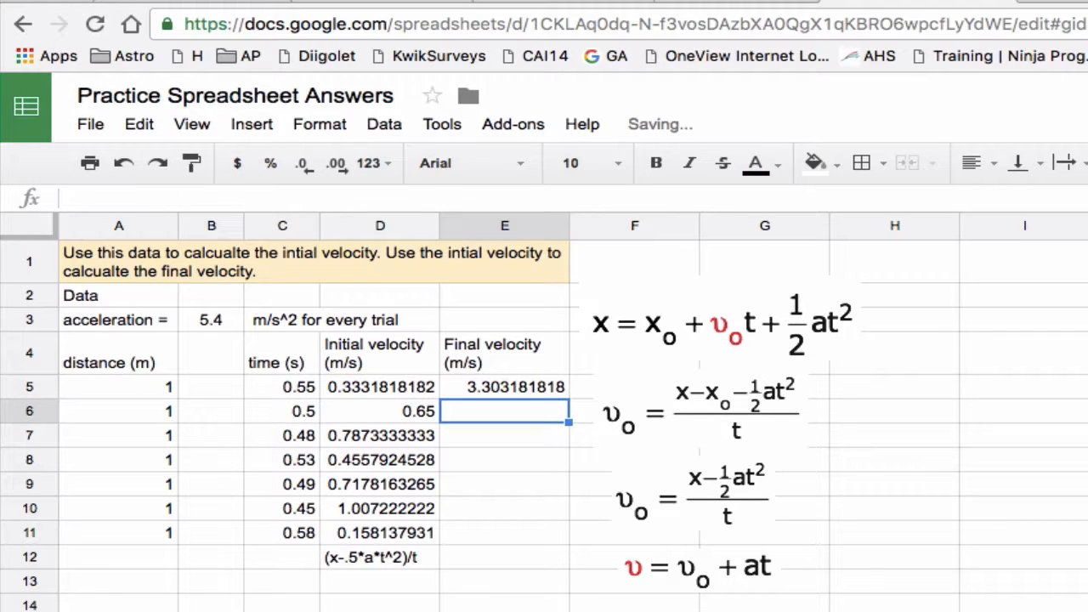
Fill the final velocity formula from E5 down through E11 and check the formulas in E5, E6 and E11
left_click(467, 386)
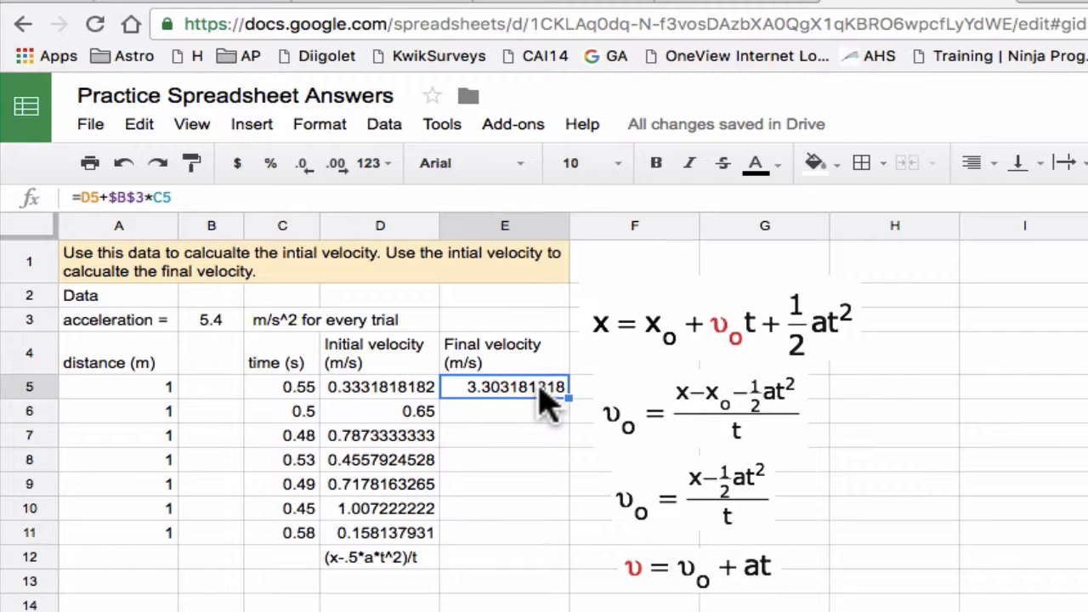
left_click_drag(566, 396, 571, 526)
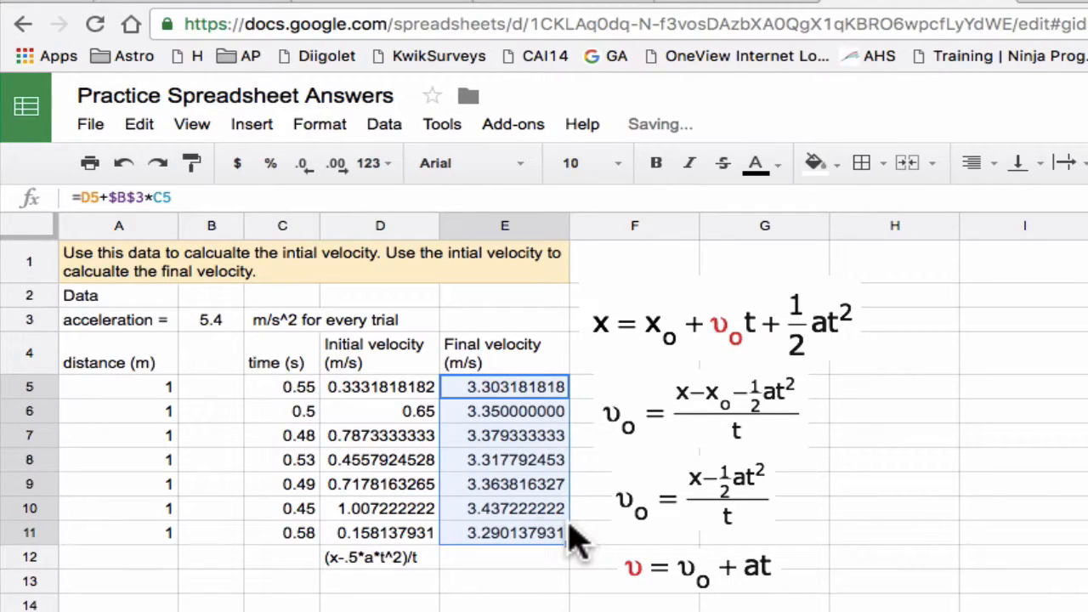
left_click(508, 411)
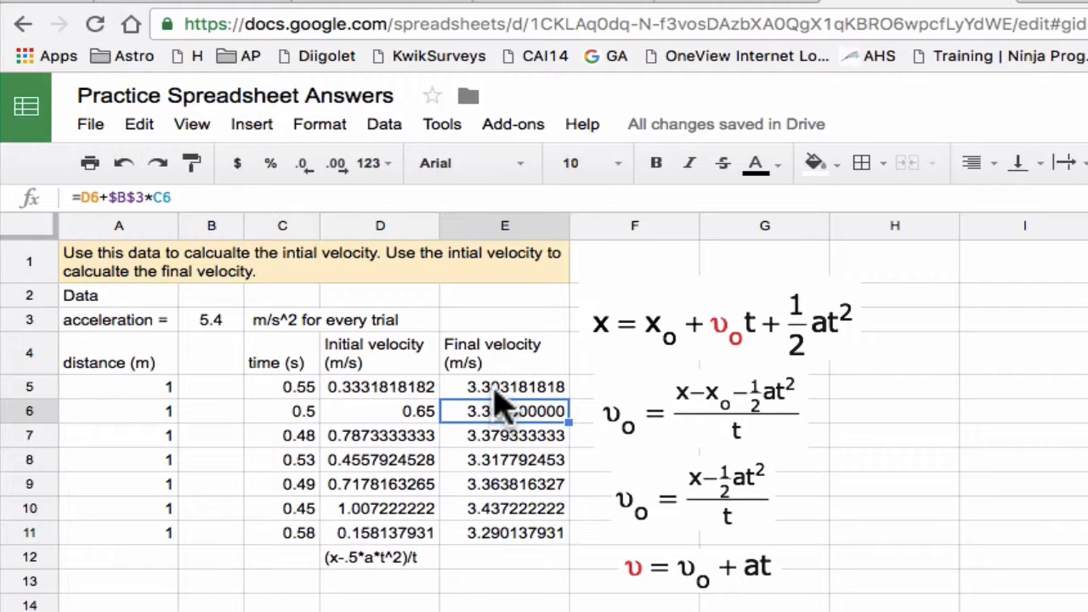
left_click(496, 393)
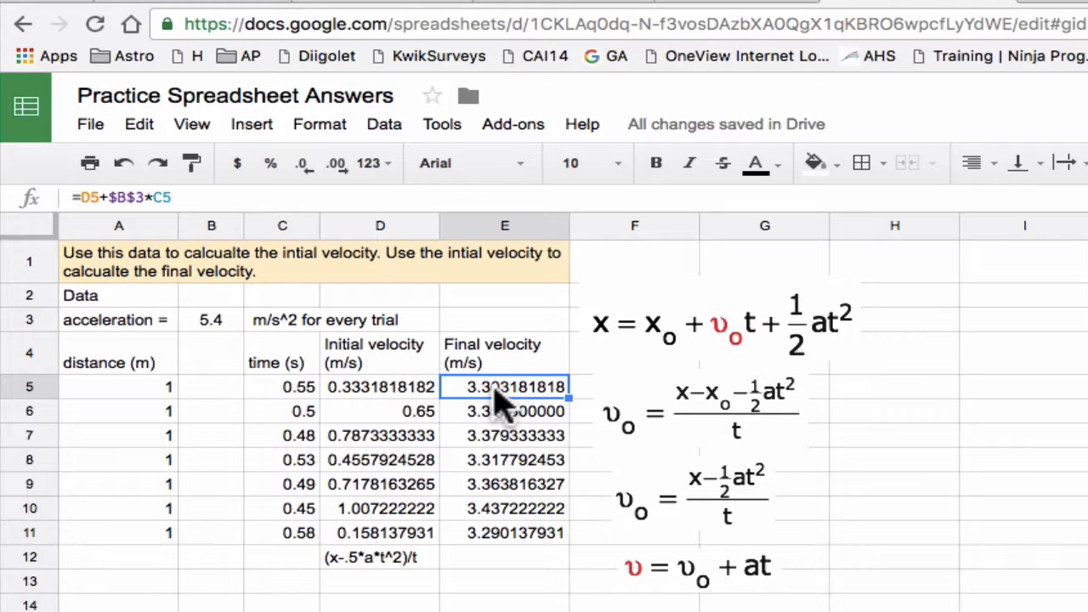
left_click(509, 534)
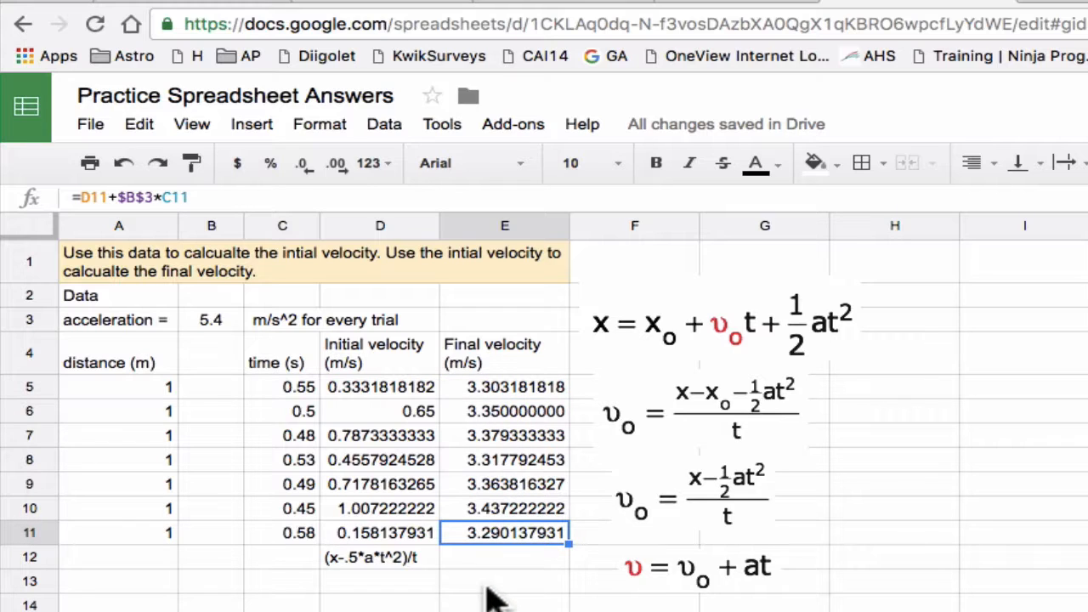